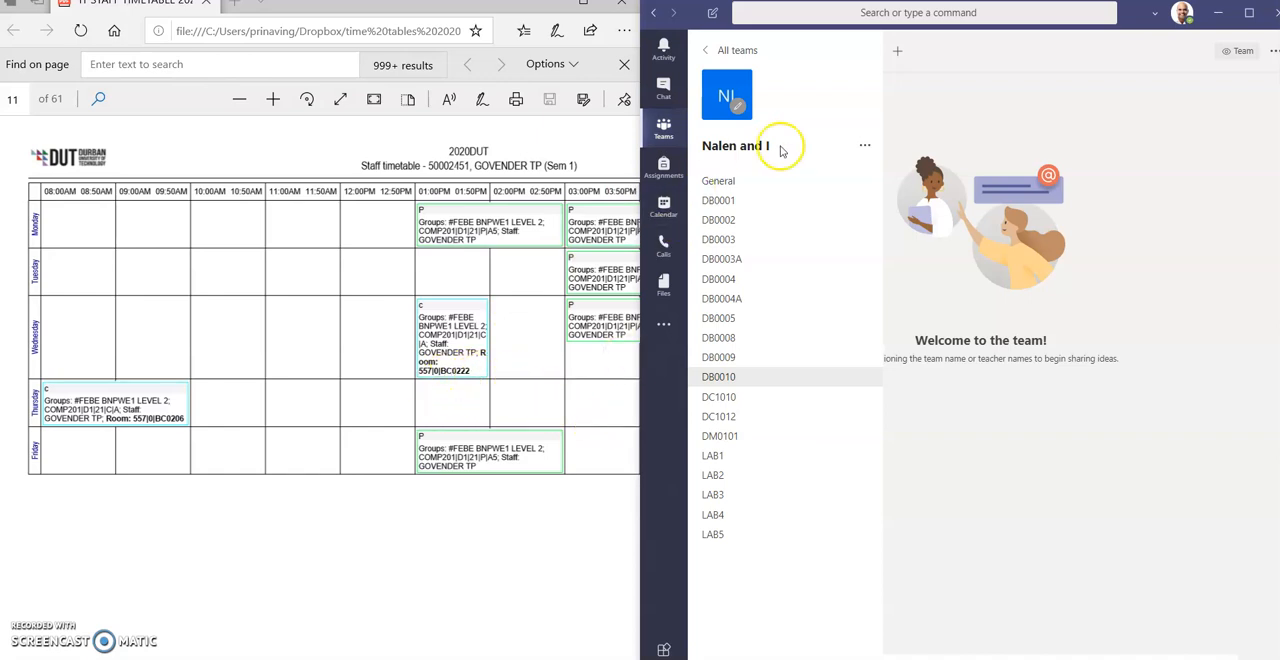
- Add a standard channel named BC0222 to the open team and show it automatically in everyone's channel list
click(865, 146)
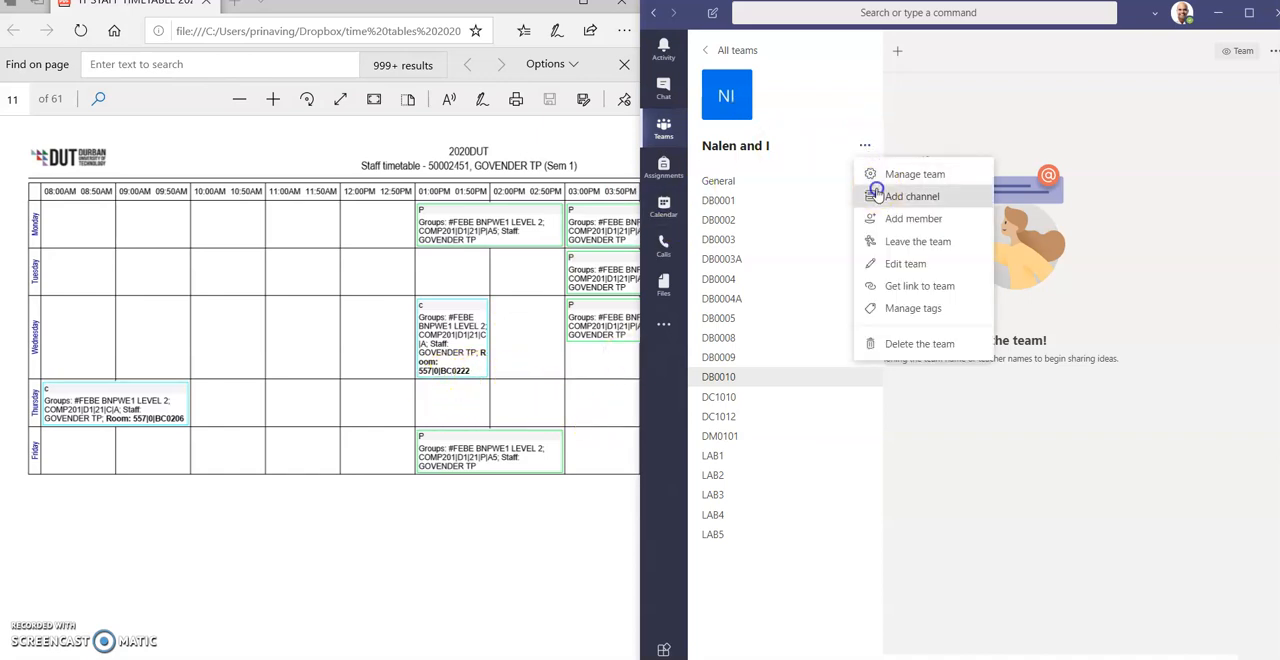
click(876, 196)
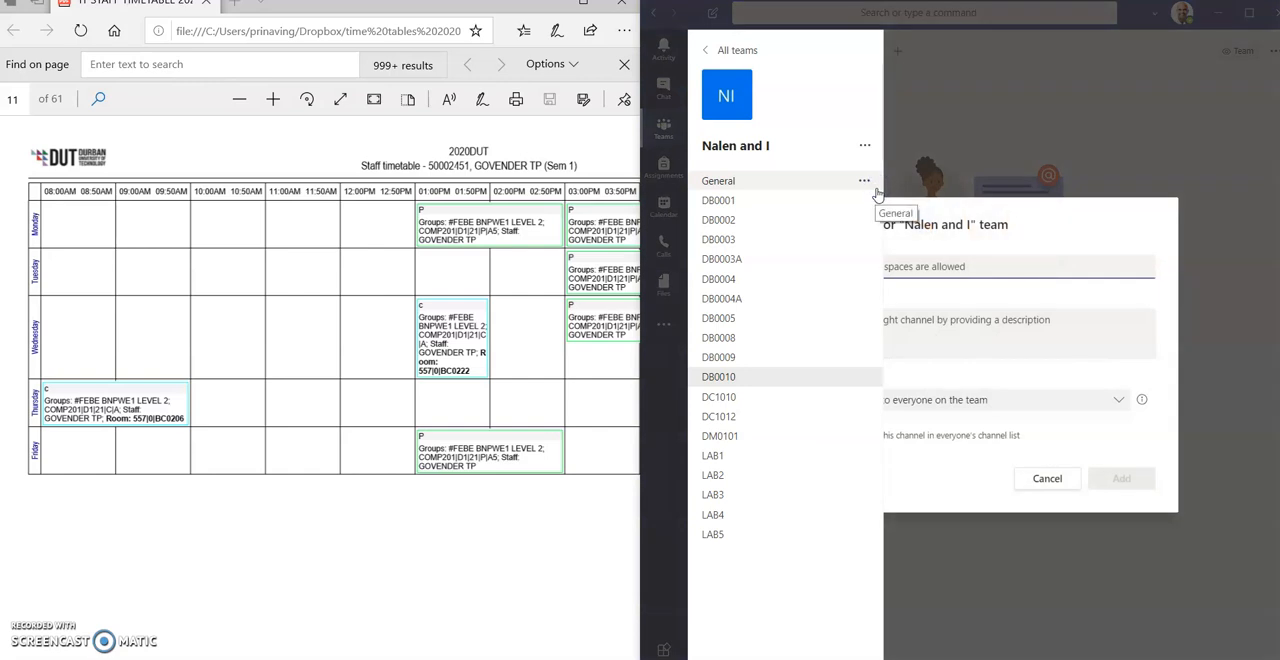
text(bc)
key(BackSpace)
key(BackSpace)
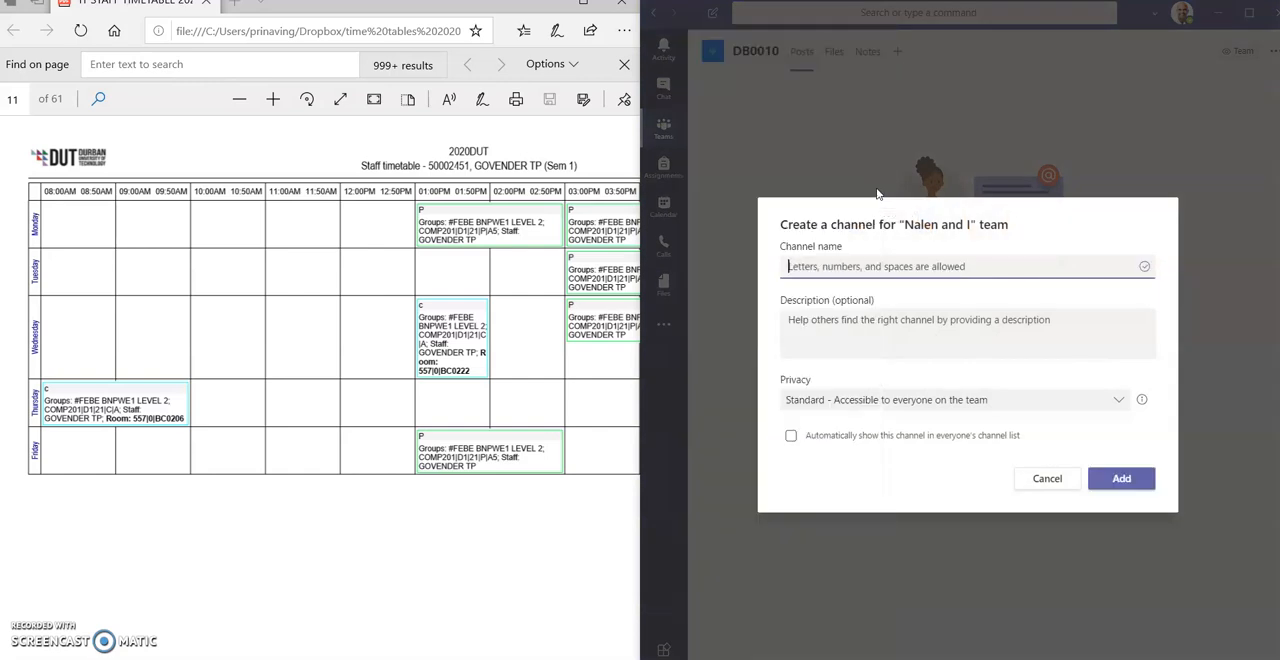
text(BC0222)
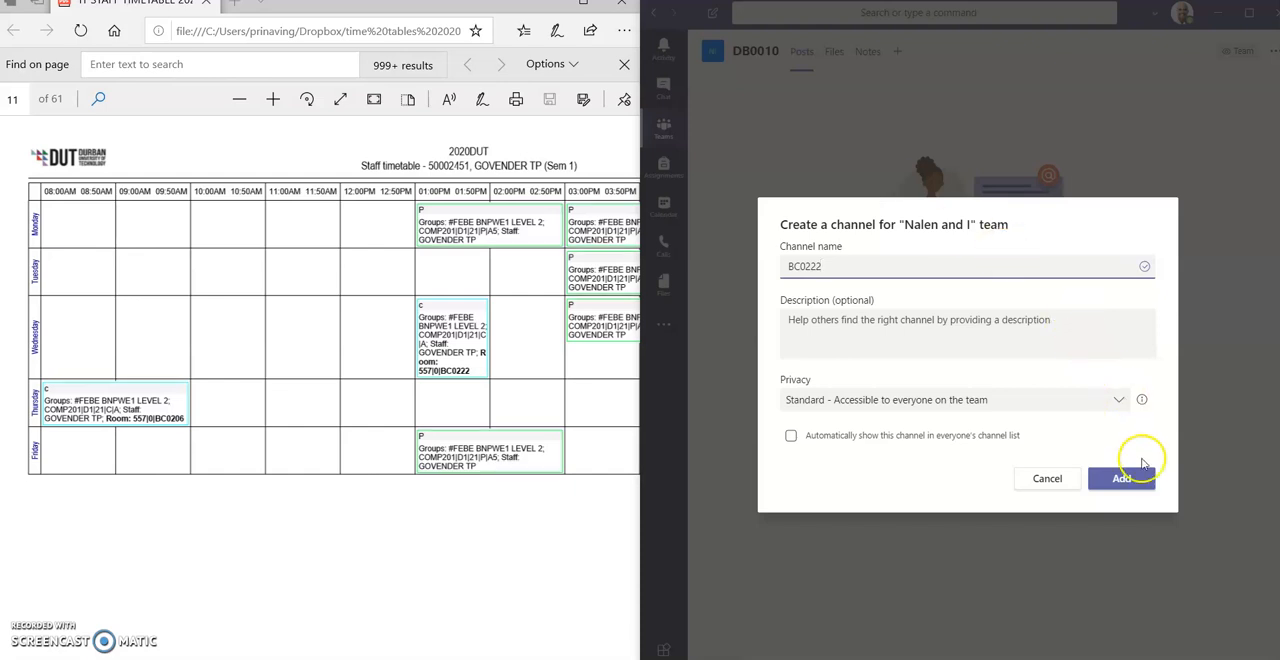
click(789, 436)
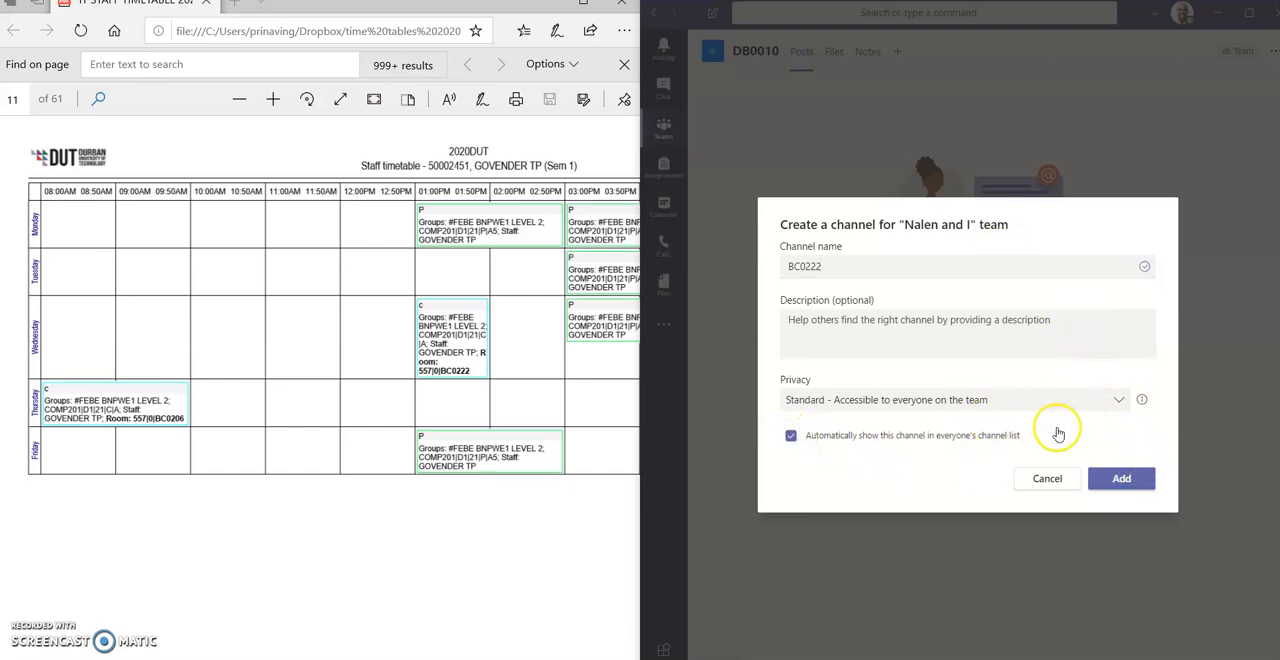
click(1112, 480)
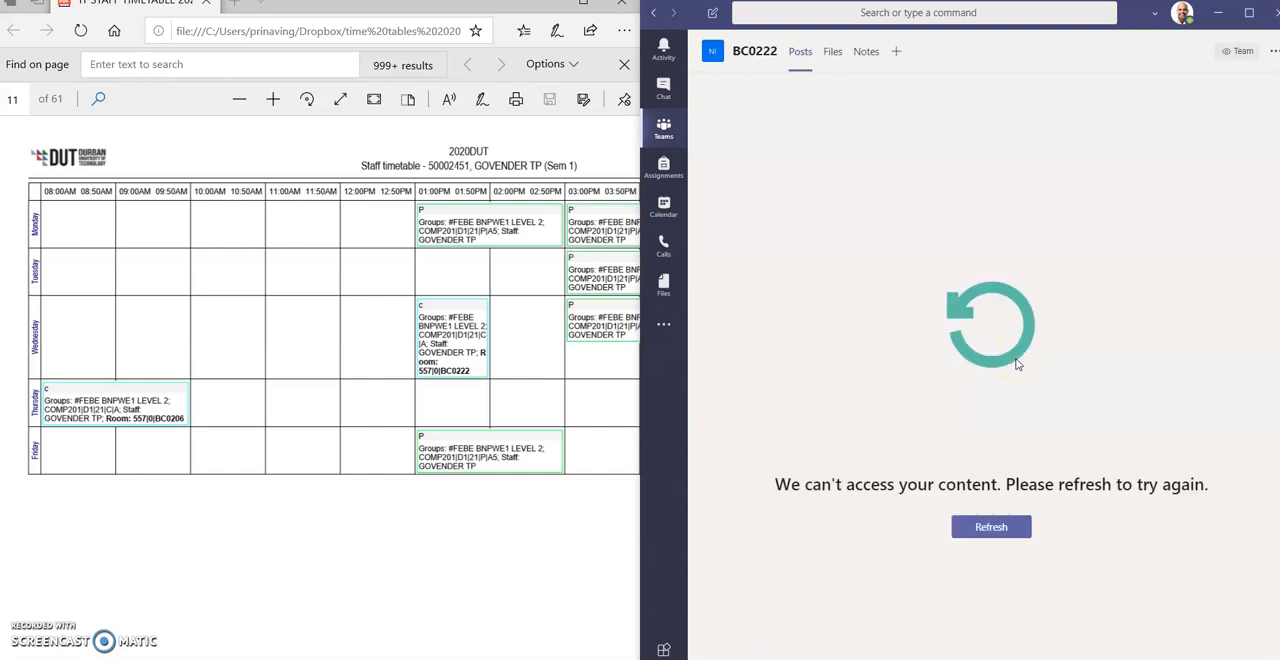
click(1008, 527)
- Start a new calendar meeting on Wednesday, June 10, 2020 at 1:00 PM
mouse_move(664, 84)
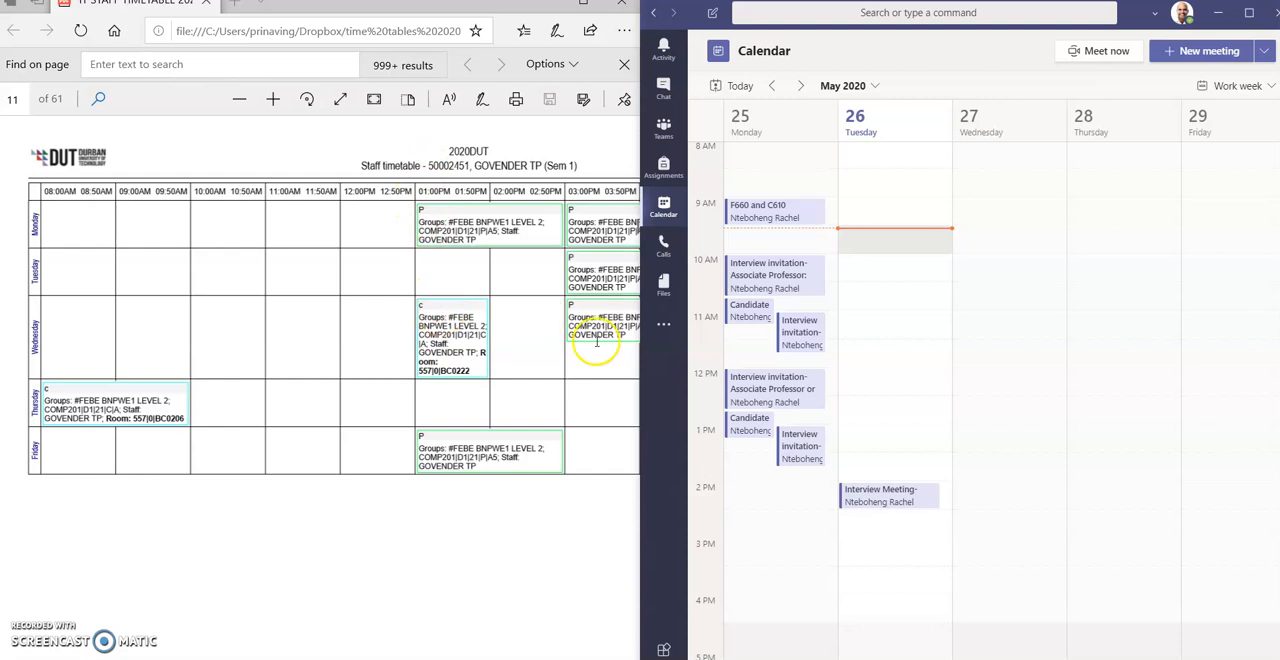
click(800, 86)
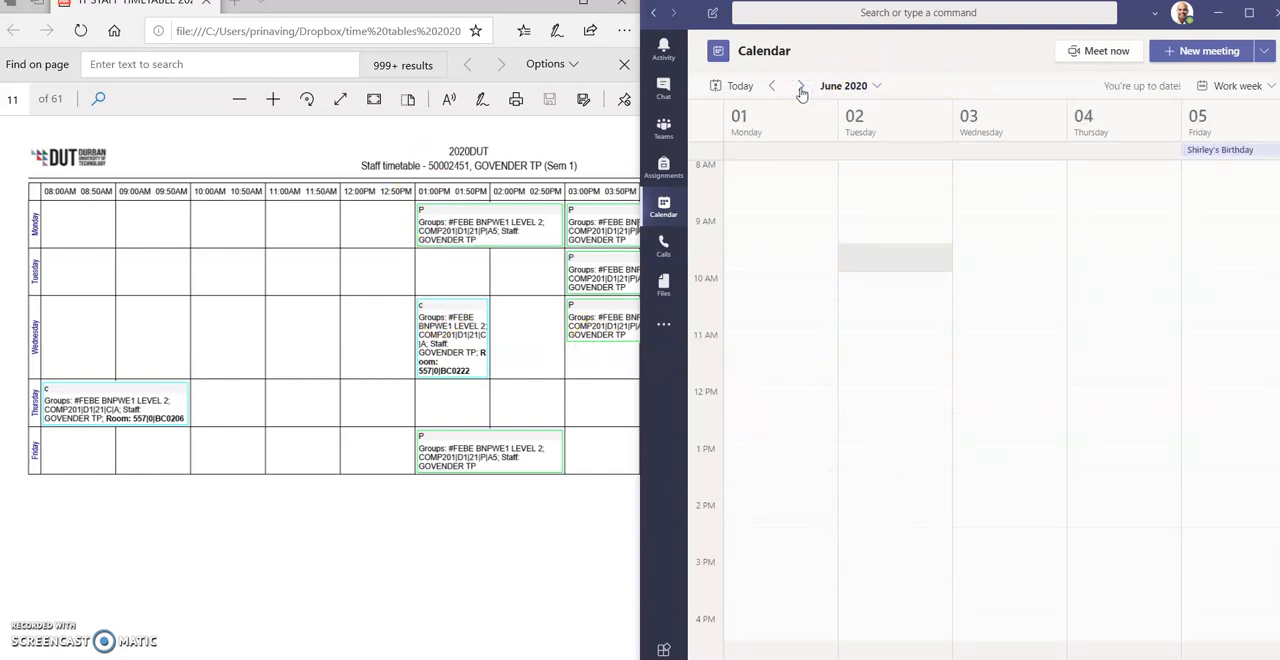
click(800, 86)
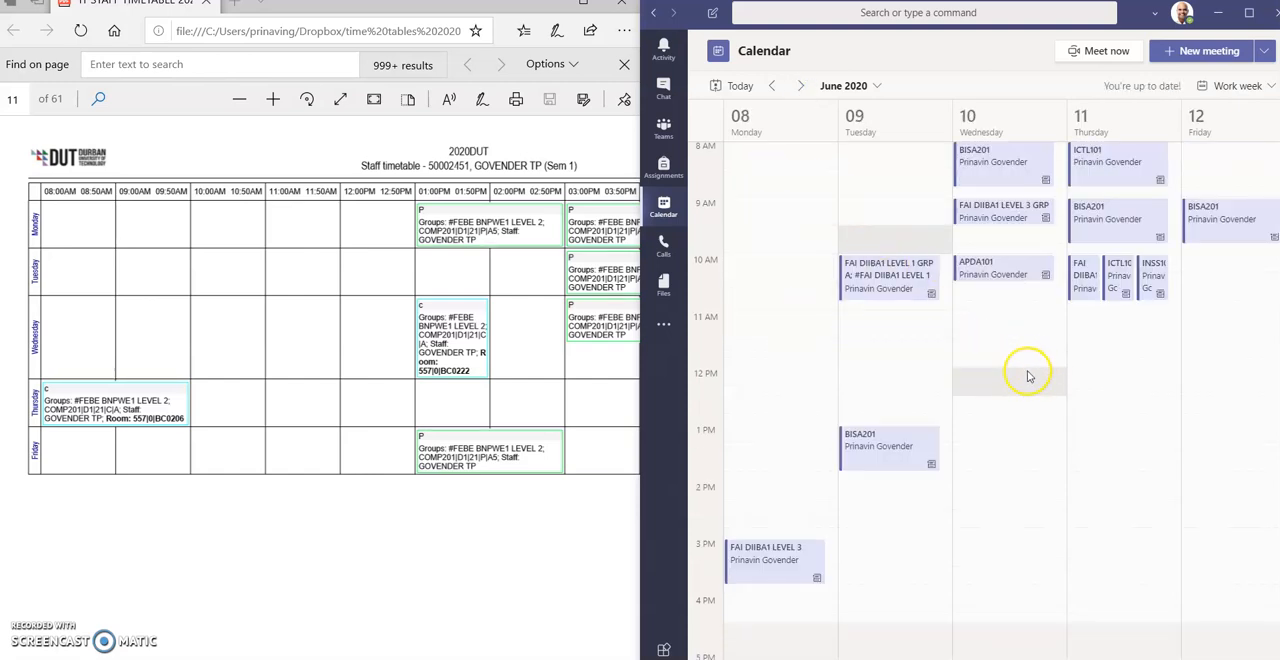
click(990, 436)
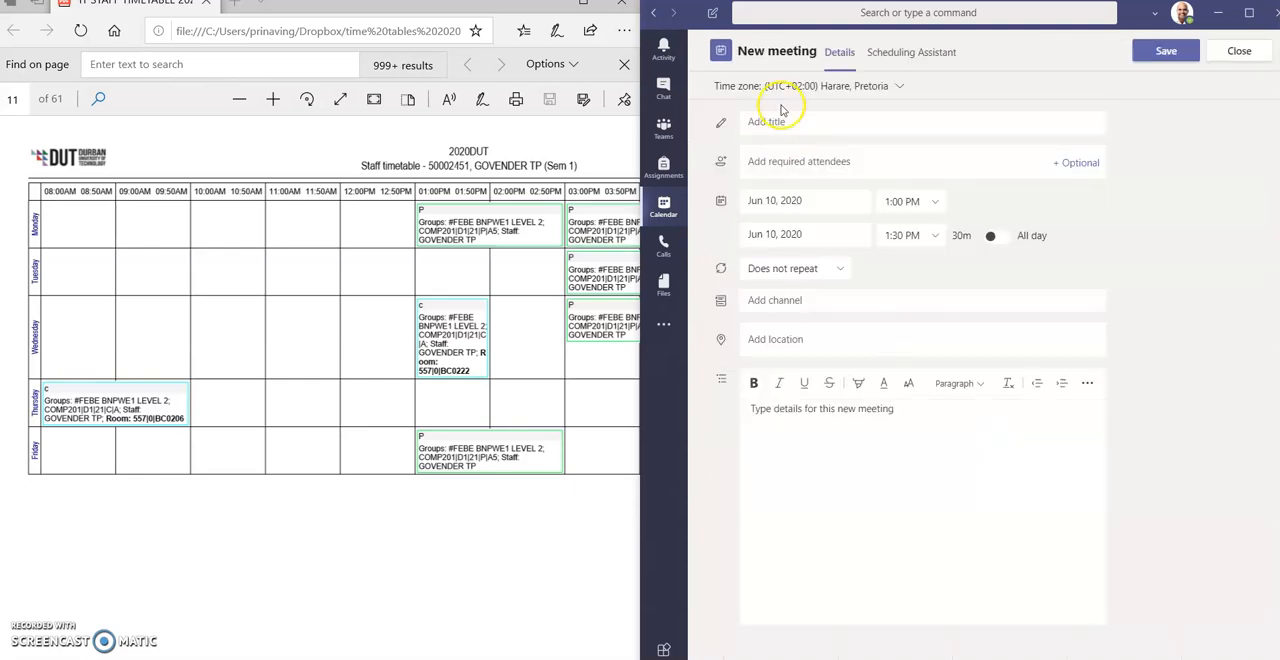
- Copy the group, module, staff and room text of Wednesday's 1 PM timetable class into the meeting details
click(476, 374)
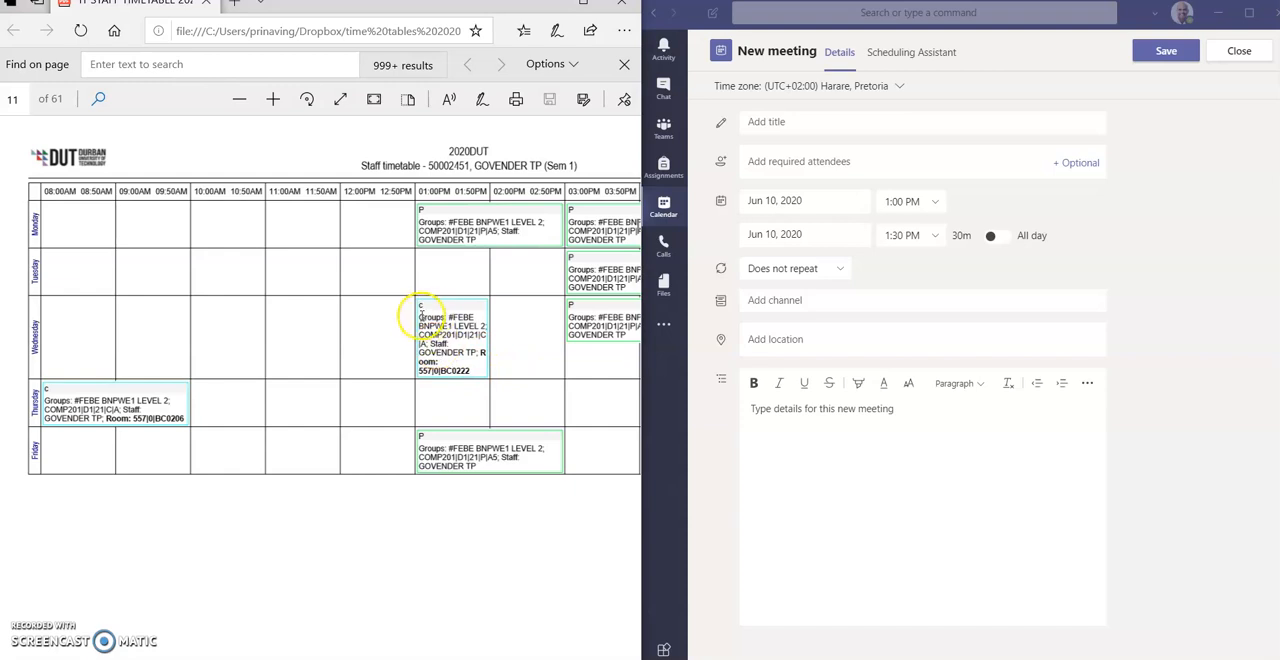
drag(420, 316, 481, 371)
key(ctrl+c)
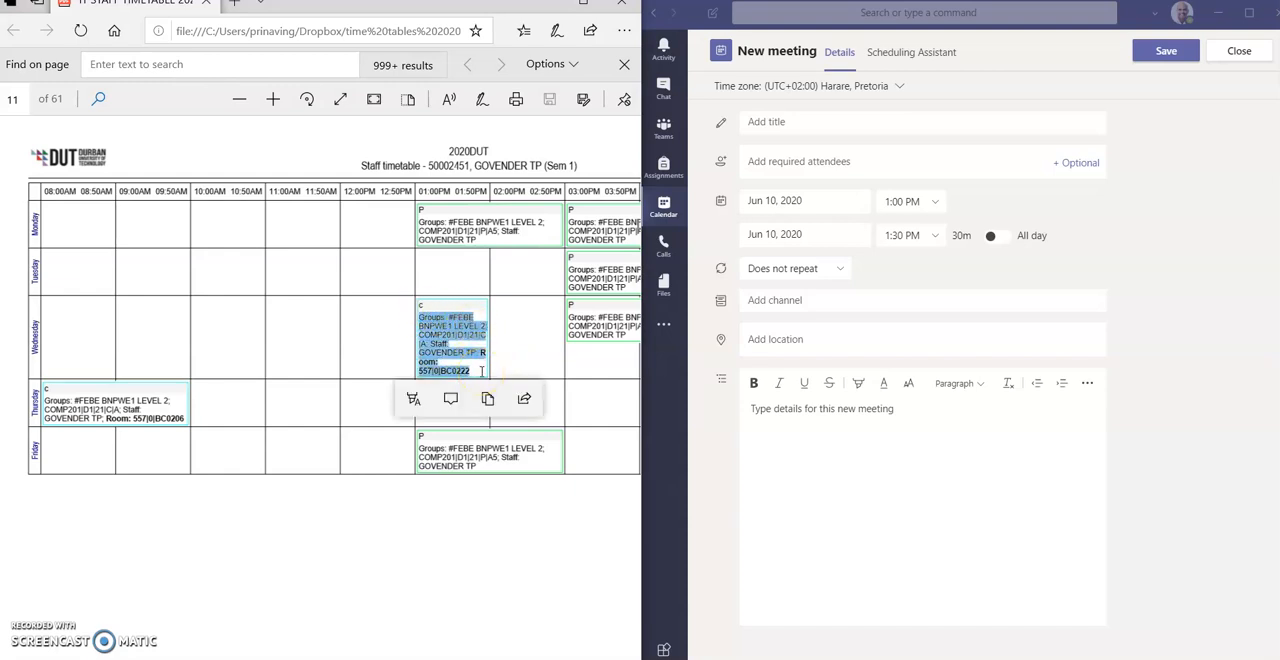
click(779, 408)
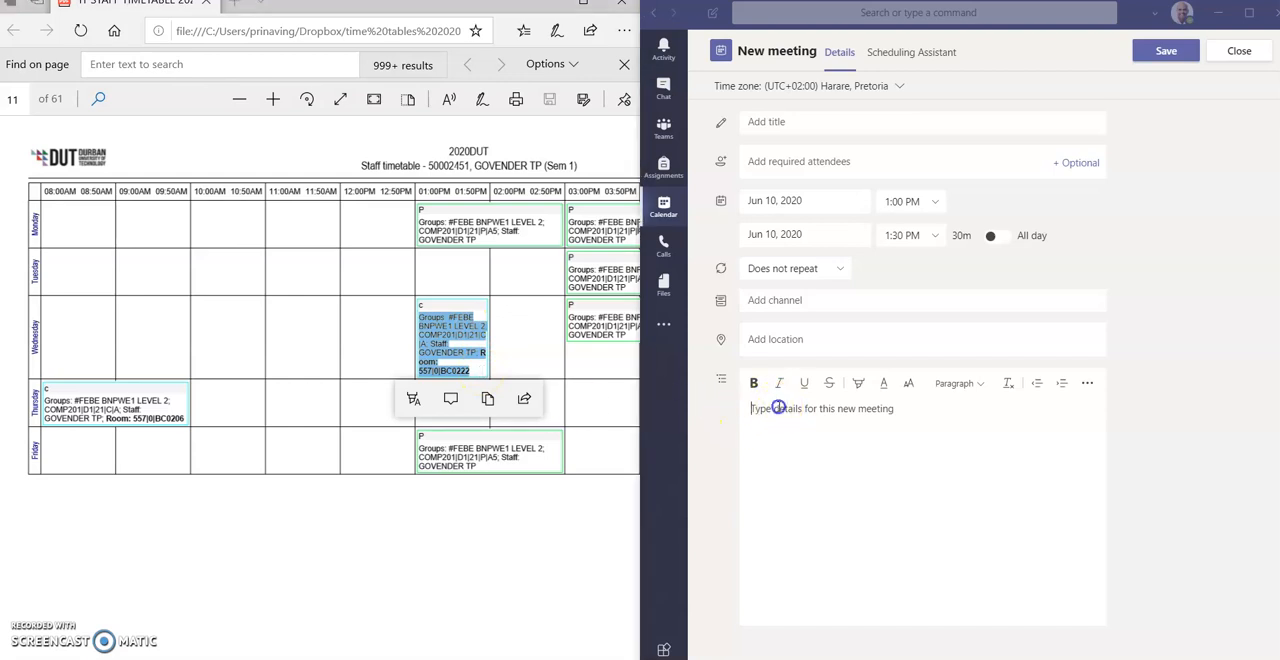
key(ctrl+v)
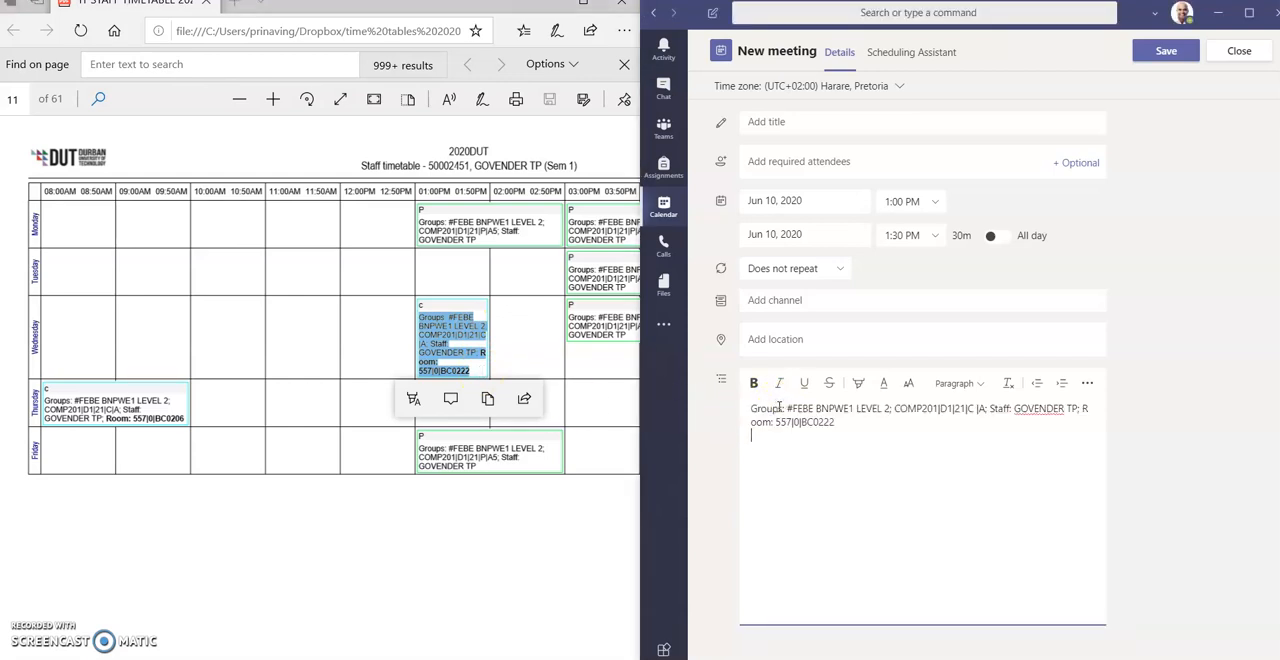
- Title the meeting COMP201 and add the Info Technology lecturer as a required attendee
click(771, 120)
text(COMP201)
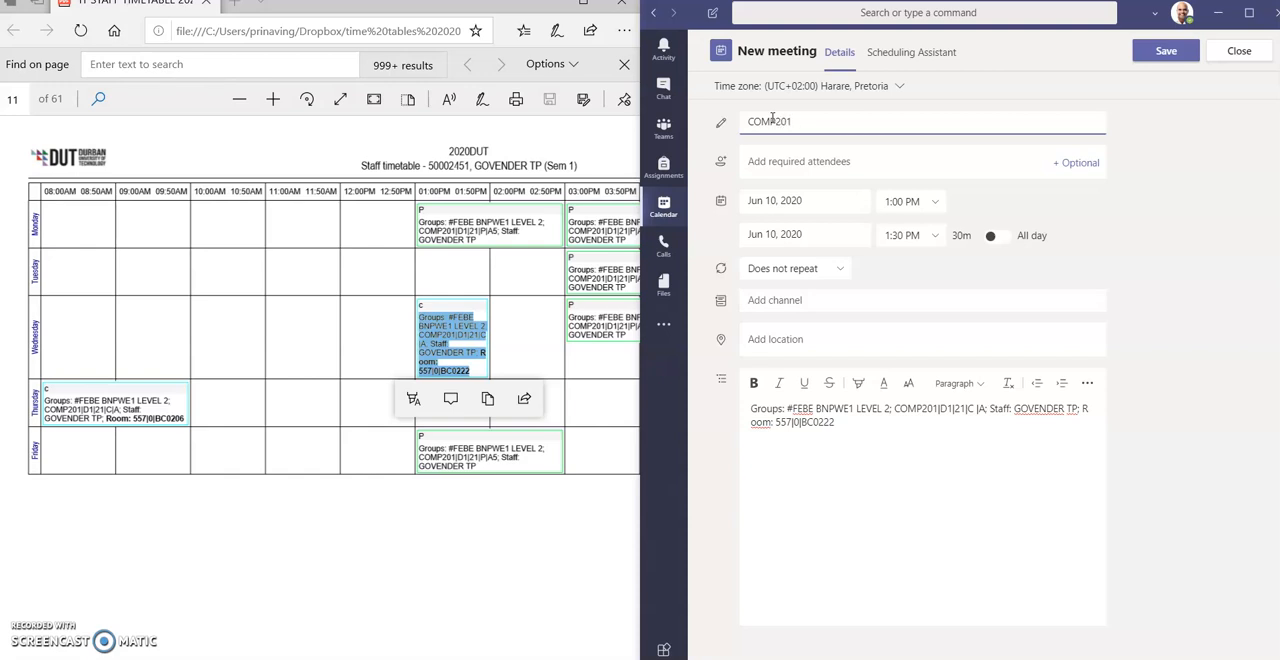
click(768, 161)
text(NAL)
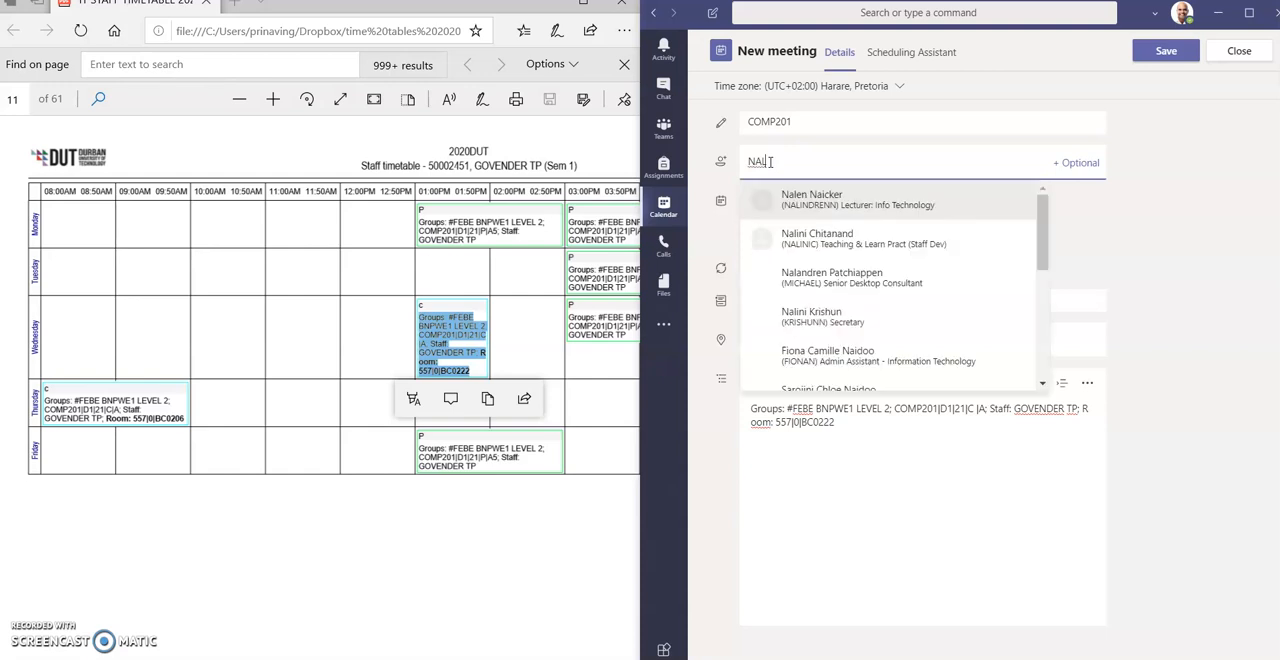
click(793, 200)
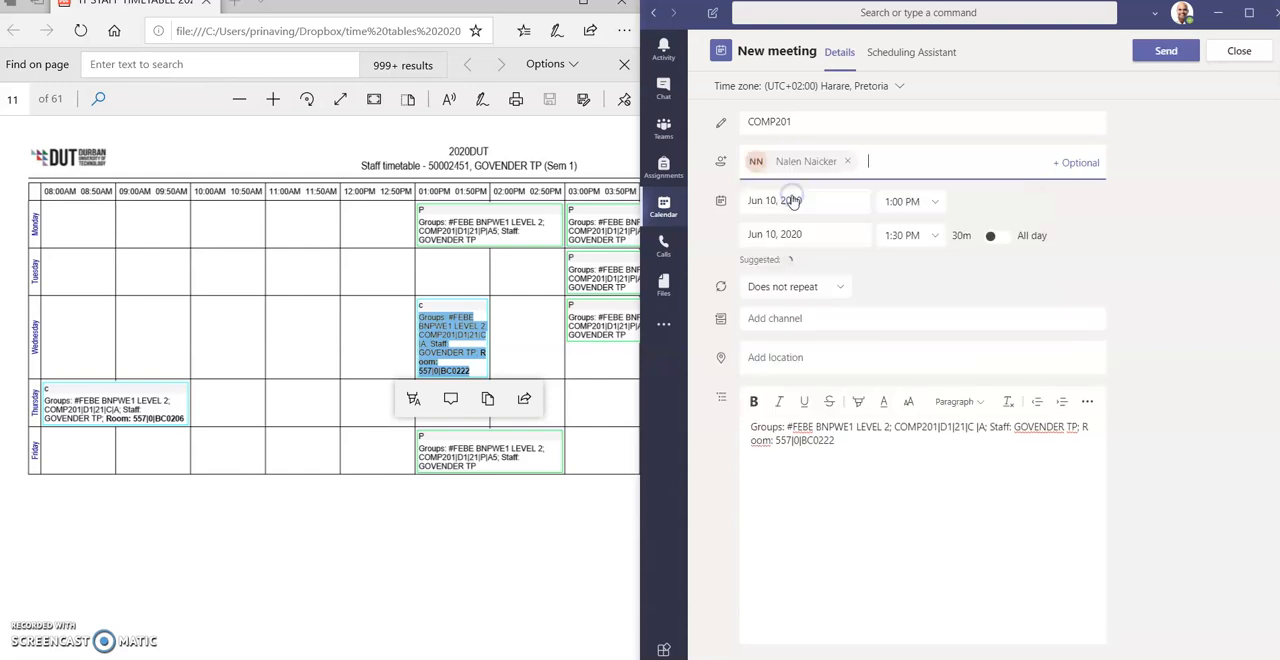
- Set the meeting to end at 3:00 PM, assign it to channel BC0222 and send it
click(930, 237)
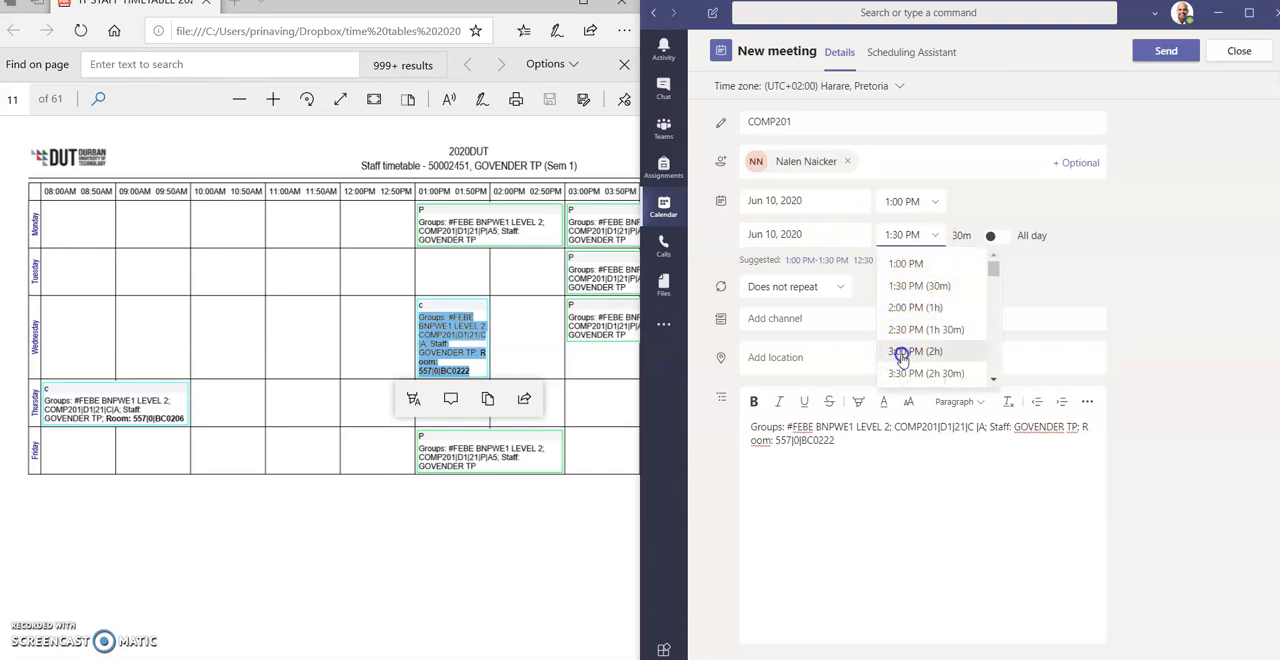
click(903, 356)
click(763, 318)
text(BC)
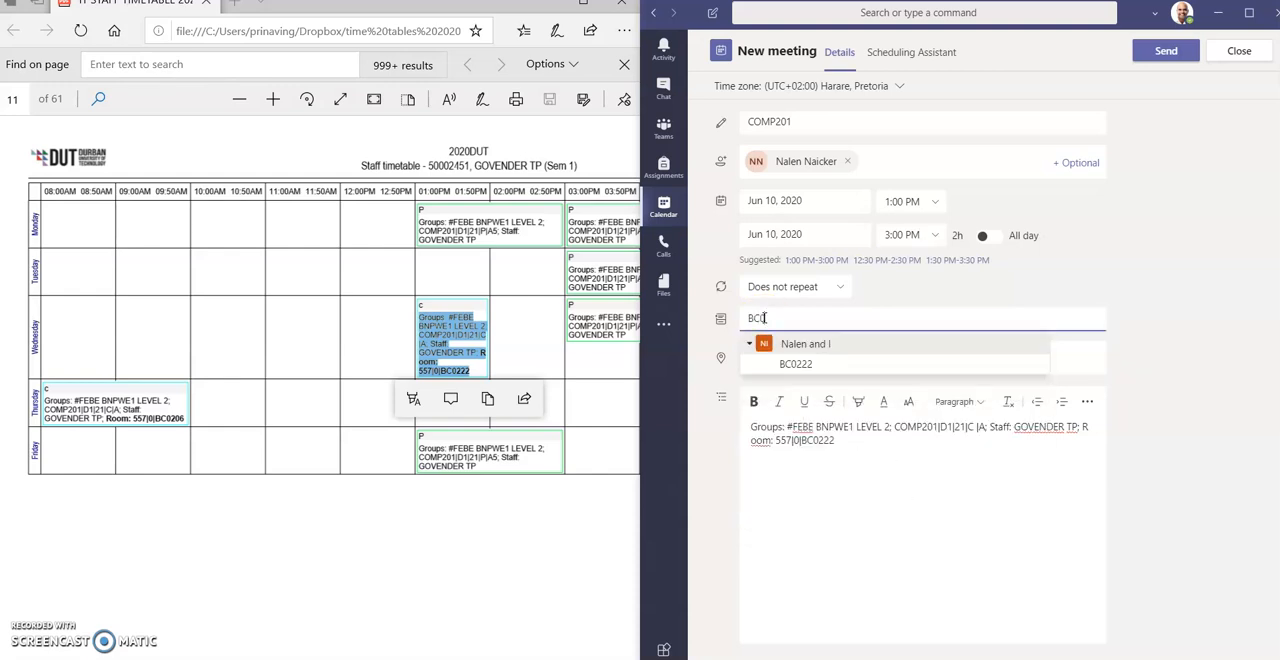
text(0)
click(776, 366)
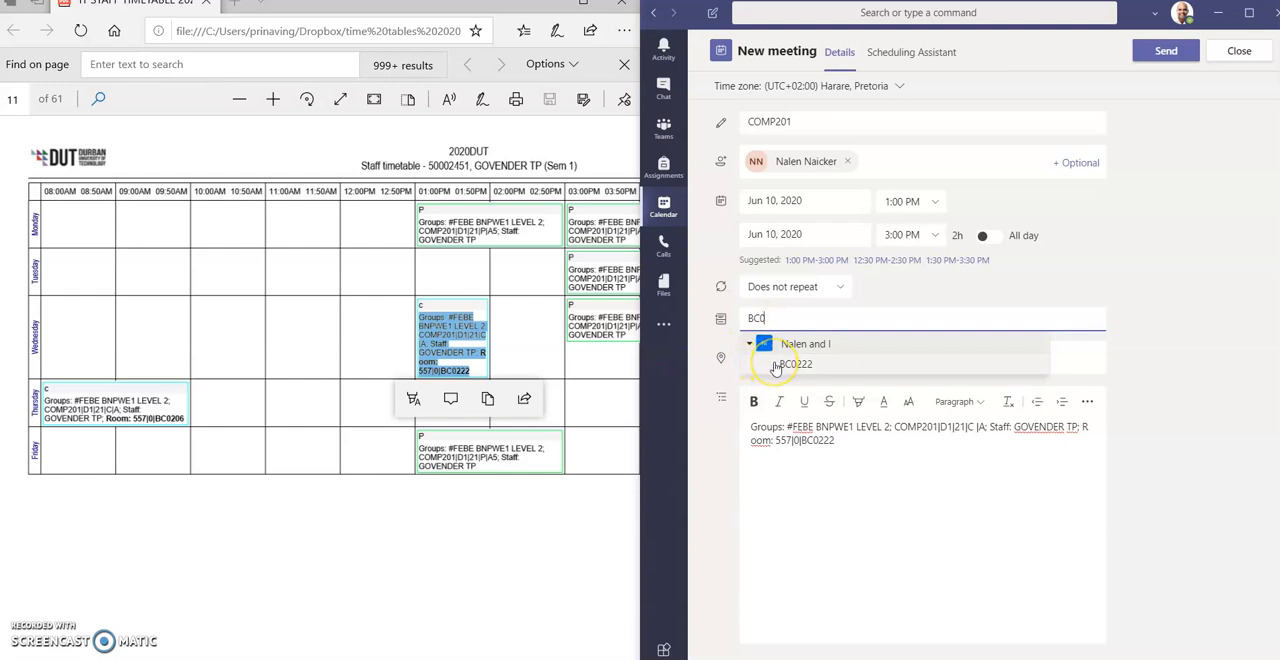
click(771, 487)
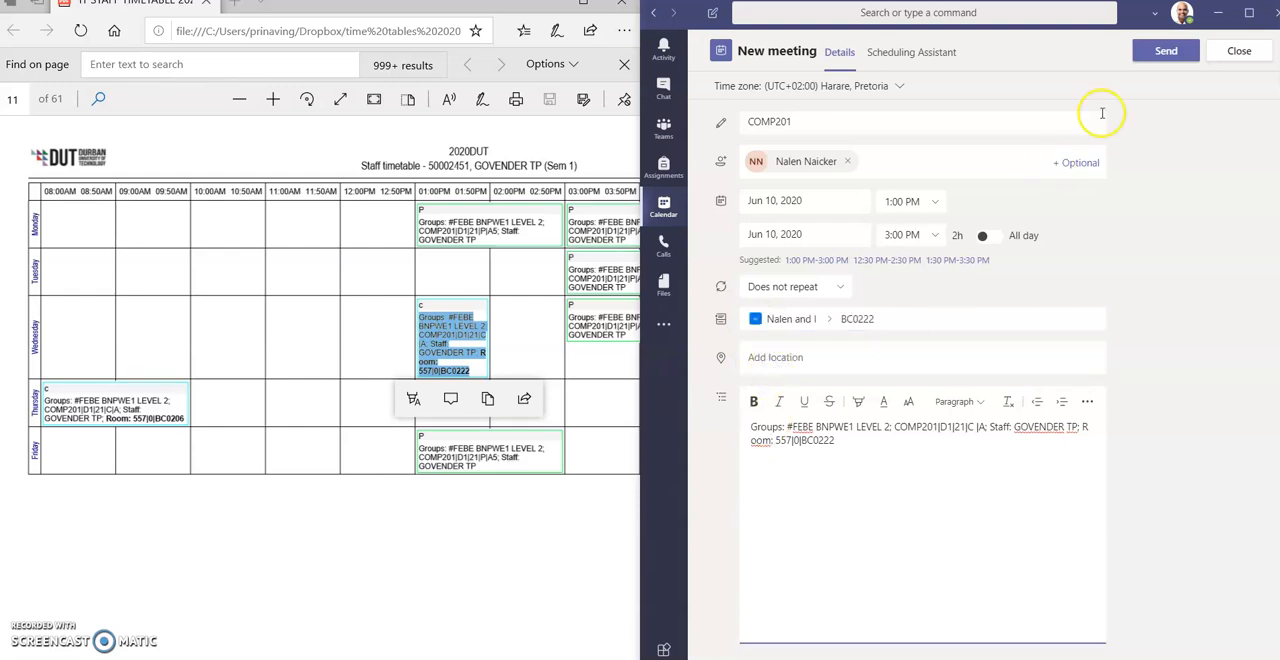
click(1150, 52)
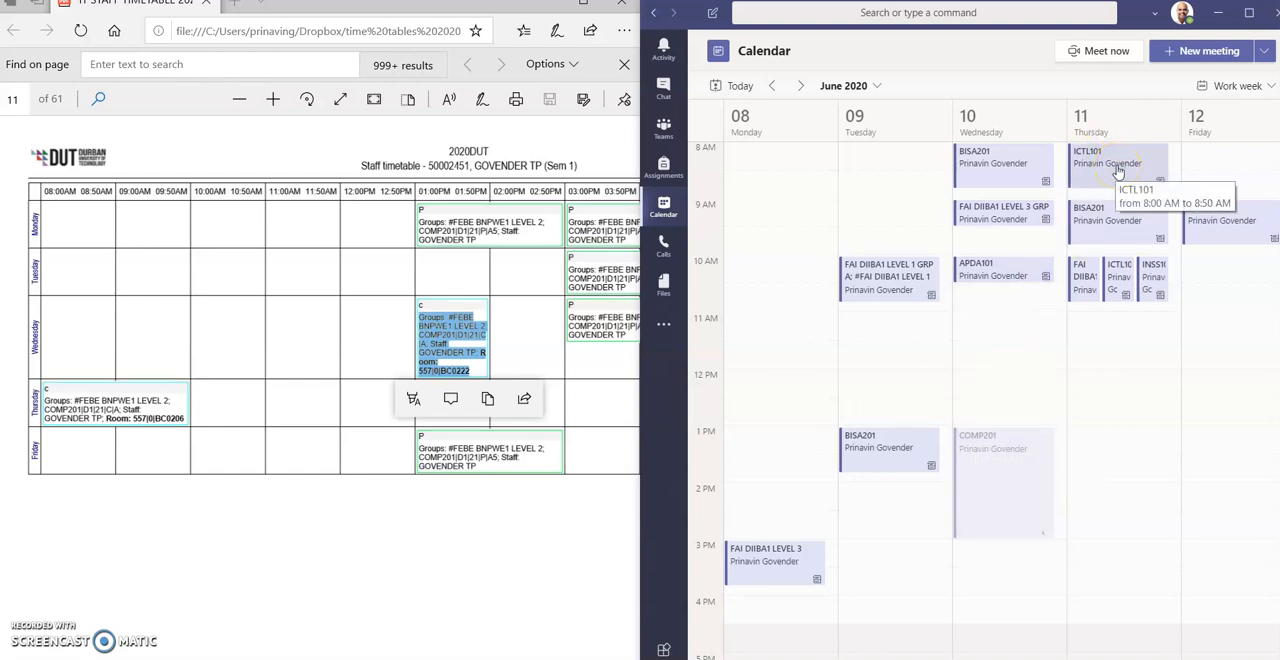
- Review the details of the 9 AM BISA201 meeting on Thursday, June 11, and close it
click(1089, 229)
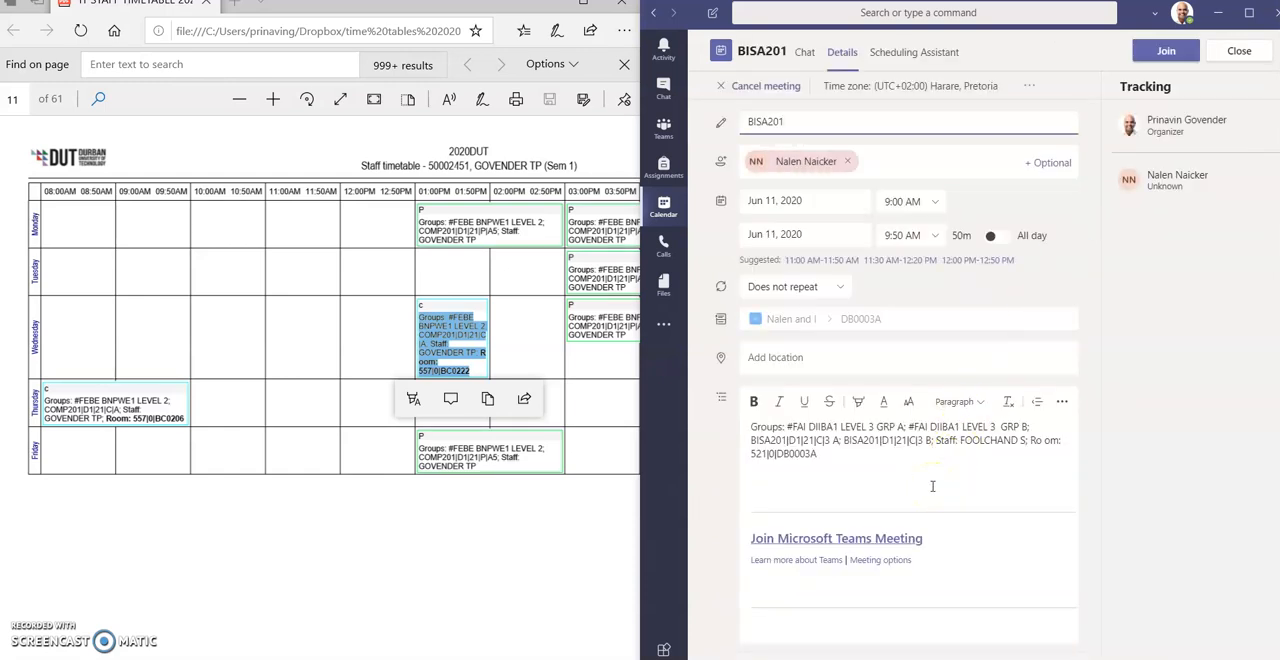
click(1237, 51)
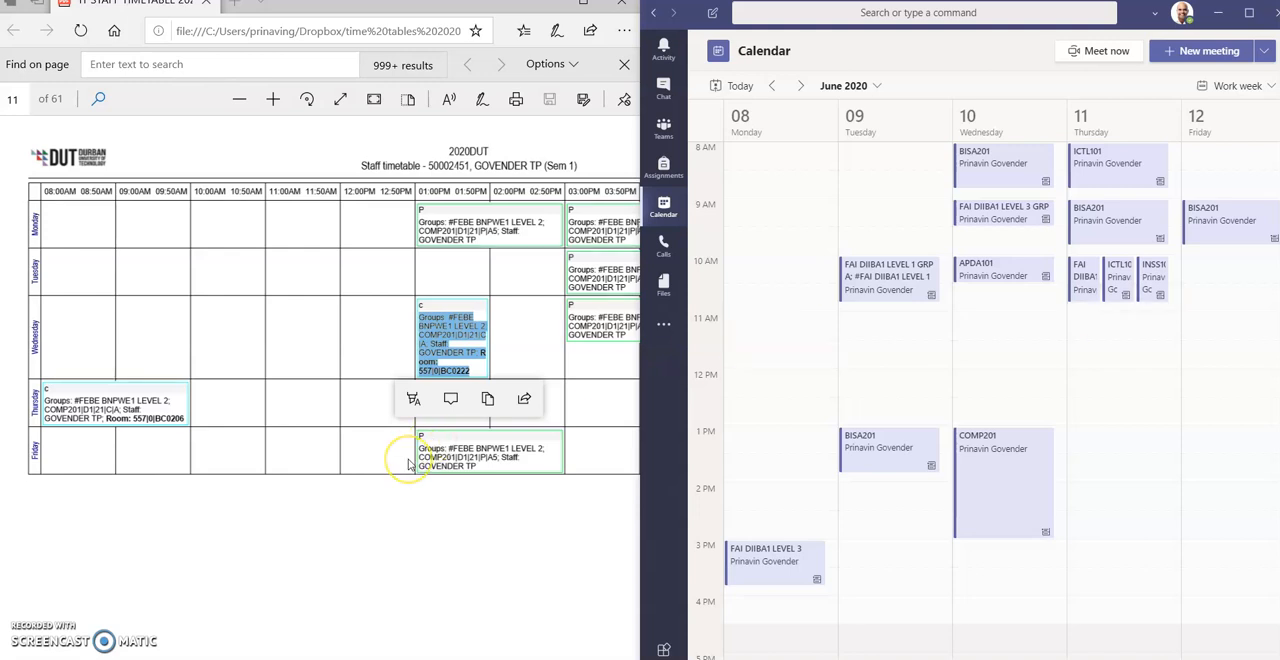
- Browse the staff timetables down to page 16 and check the team's channel list for its Monday 10 AM room
scroll(408, 464, down, 5)
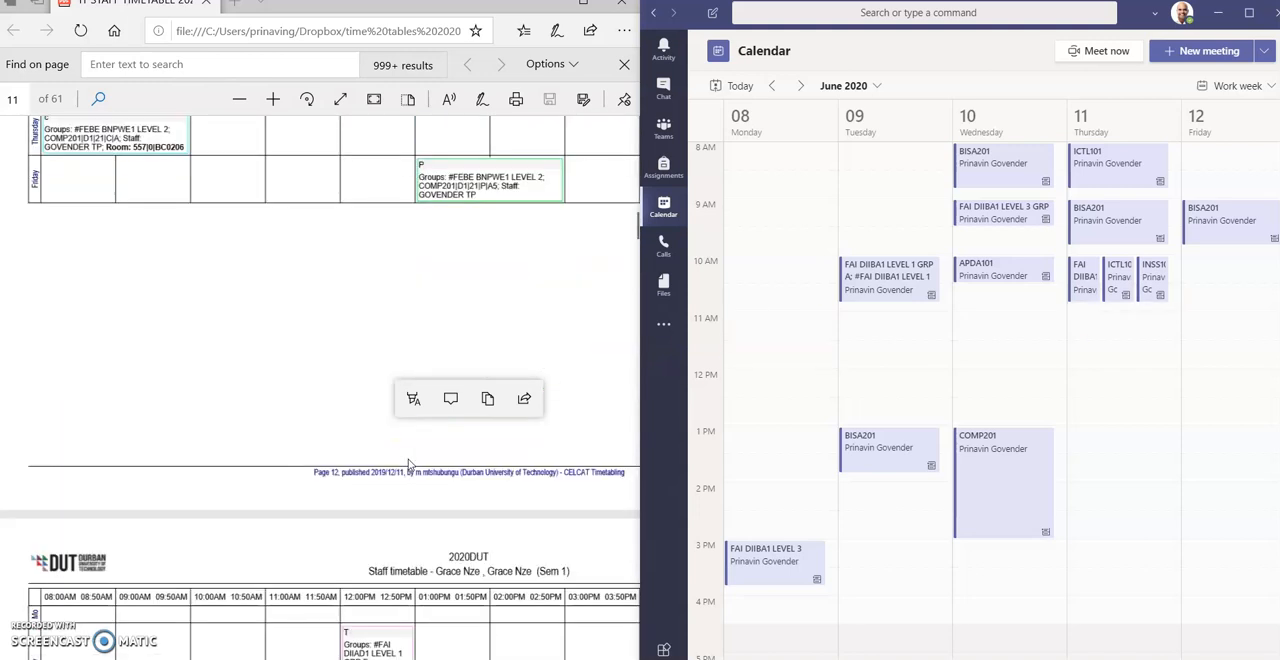
scroll(408, 464, down, 15)
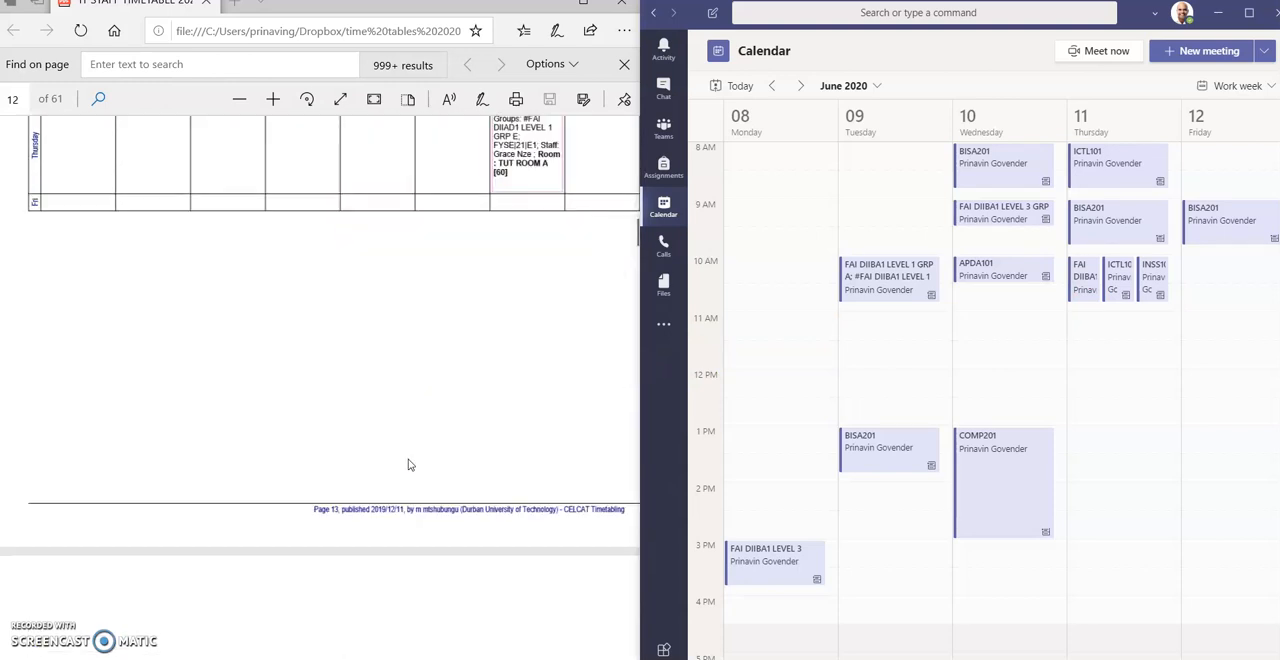
scroll(408, 464, down, 12)
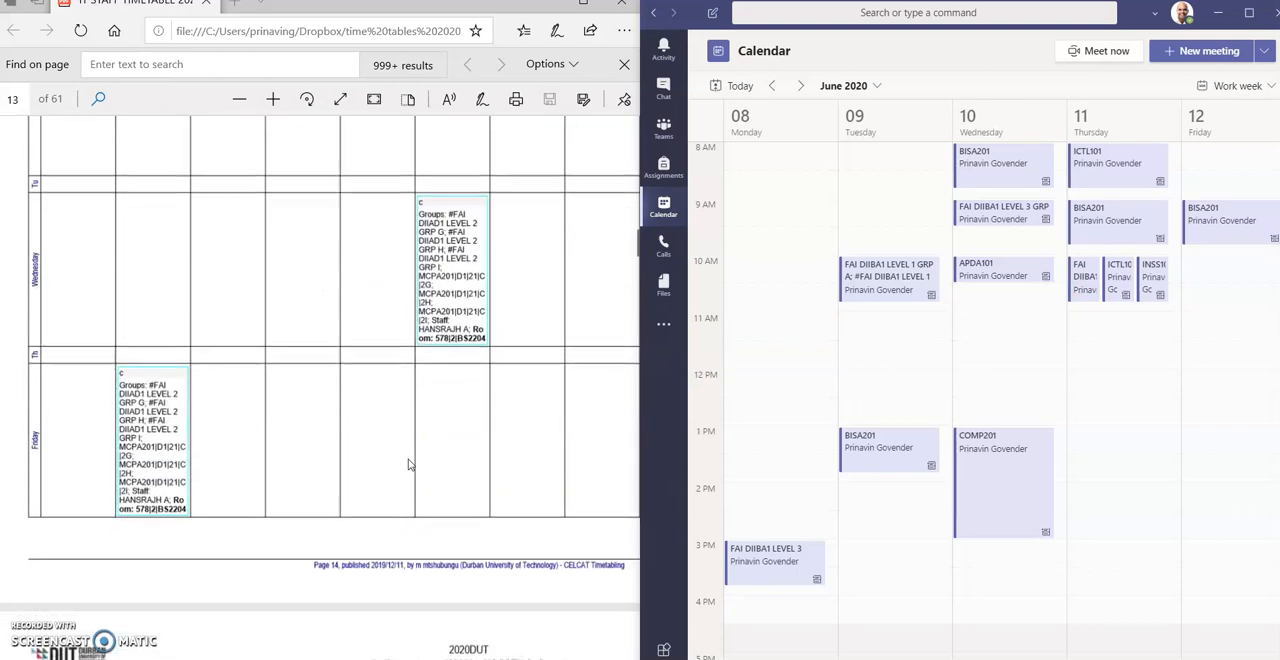
scroll(408, 464, down, 5)
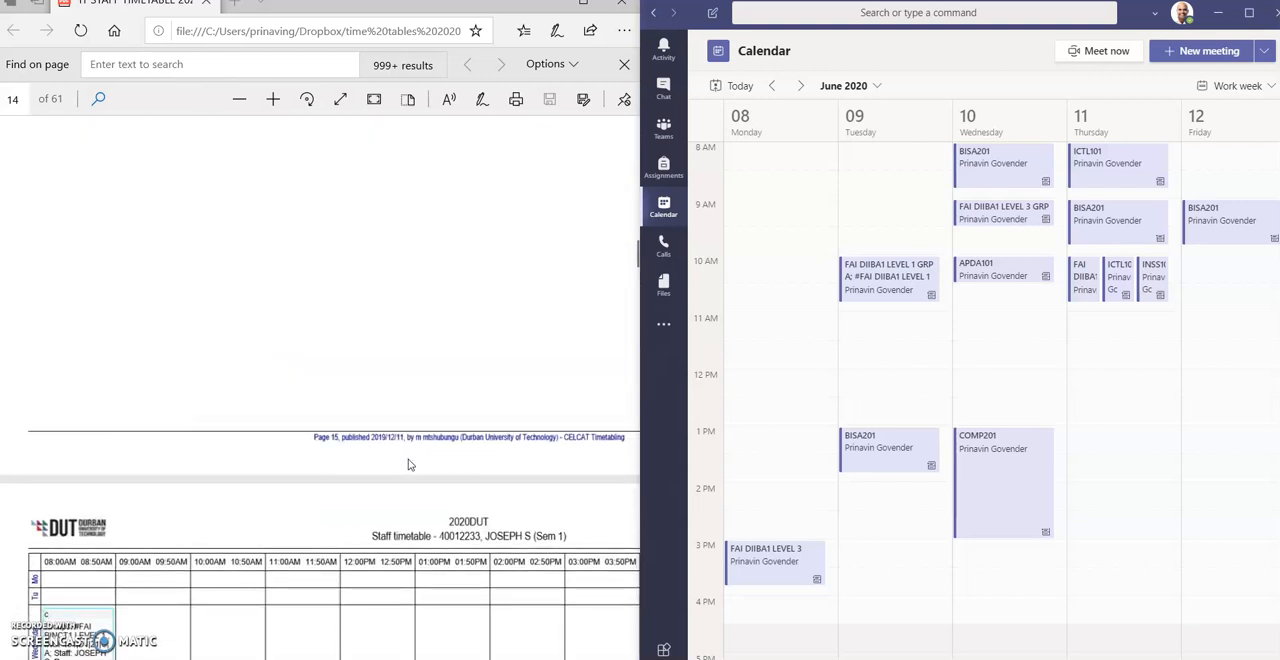
scroll(408, 464, down, 15)
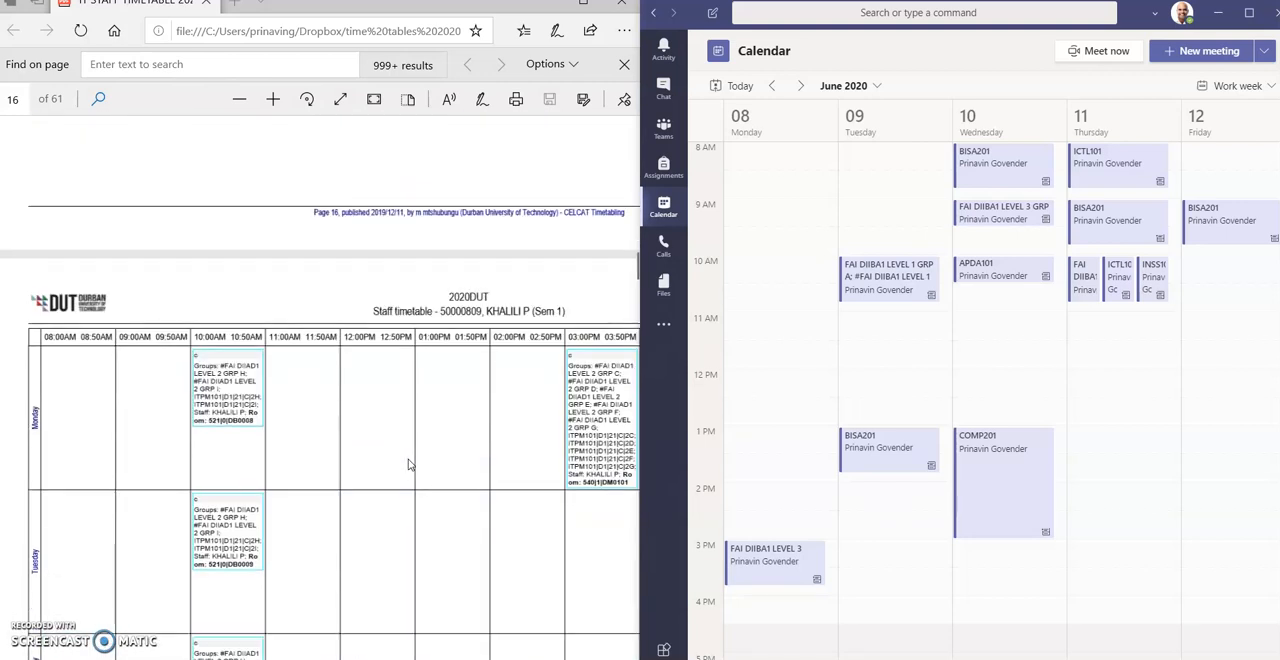
scroll(408, 464, down, 1)
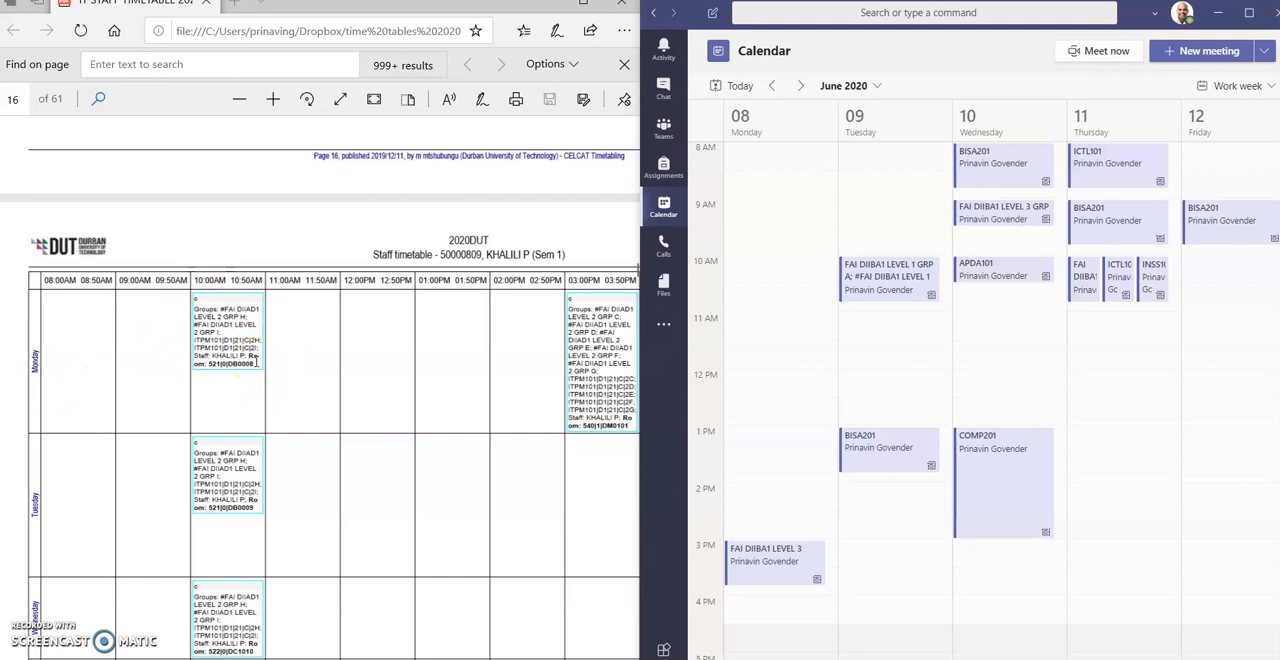
click(662, 141)
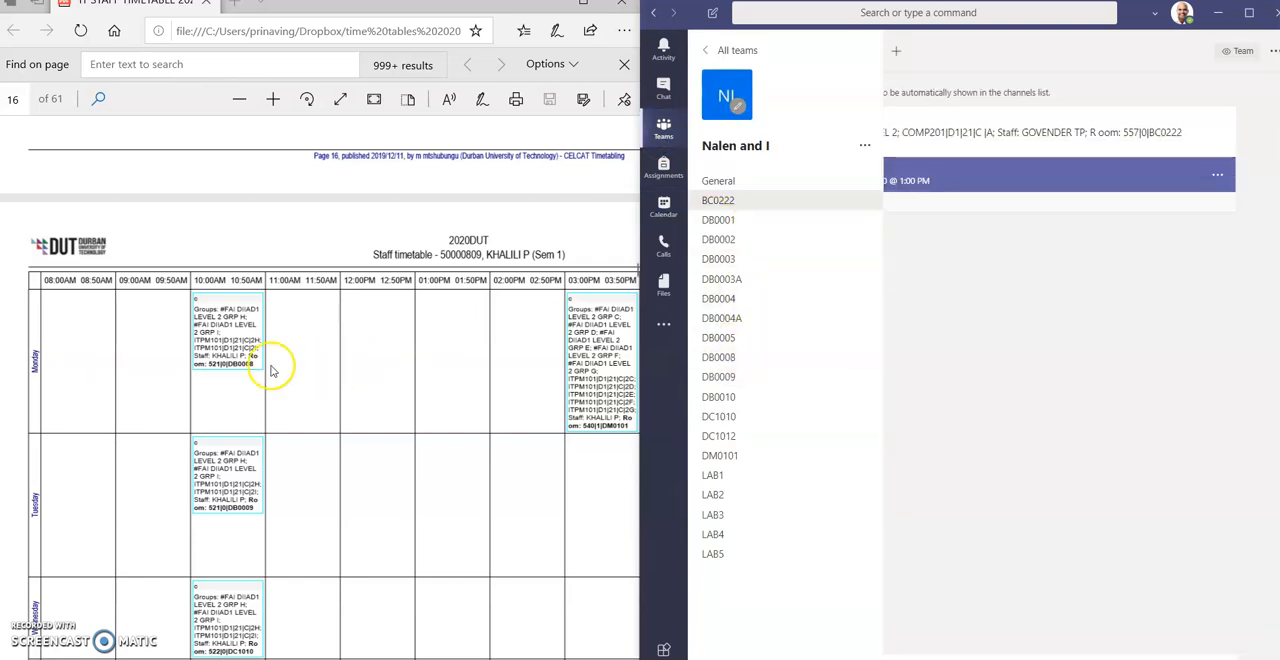
- Start a new calendar meeting on Monday, June 8, 2020 at 10:00 AM
click(664, 208)
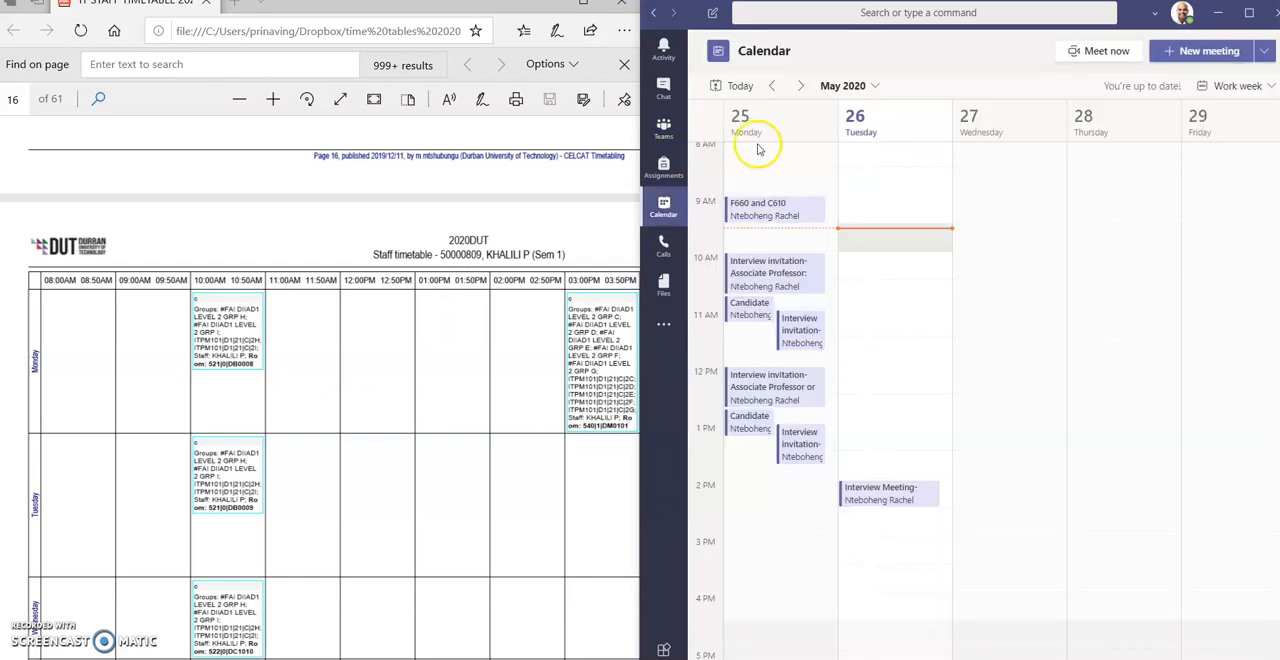
click(800, 87)
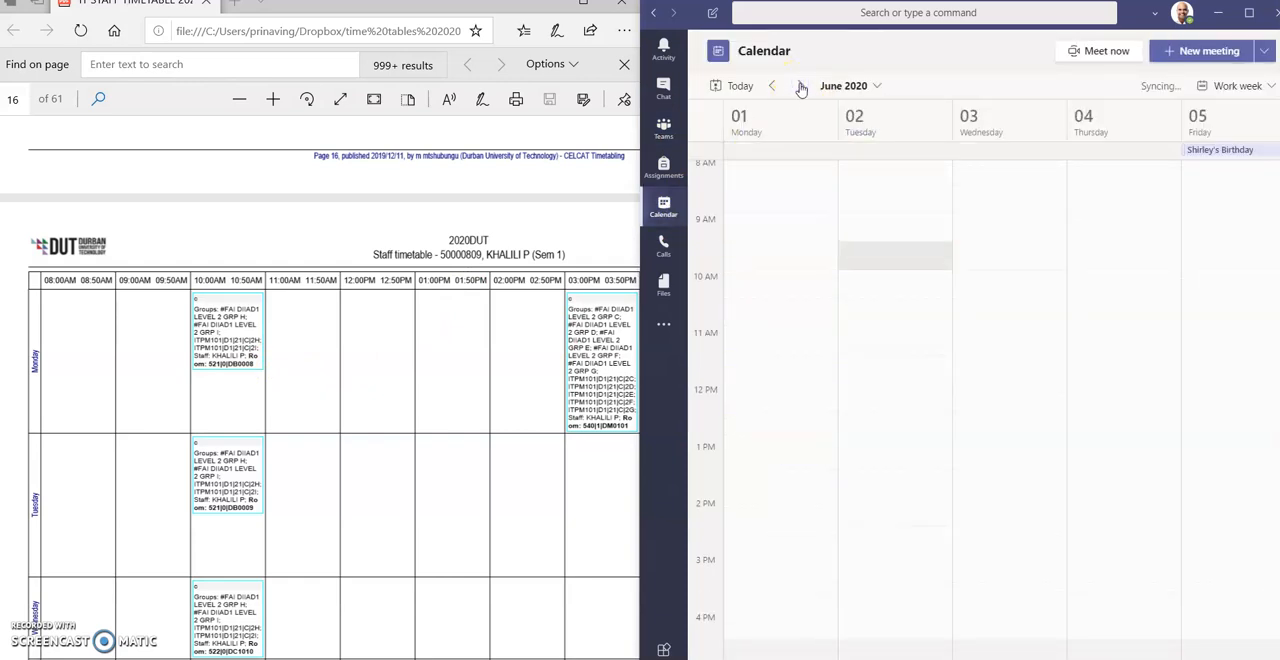
click(800, 86)
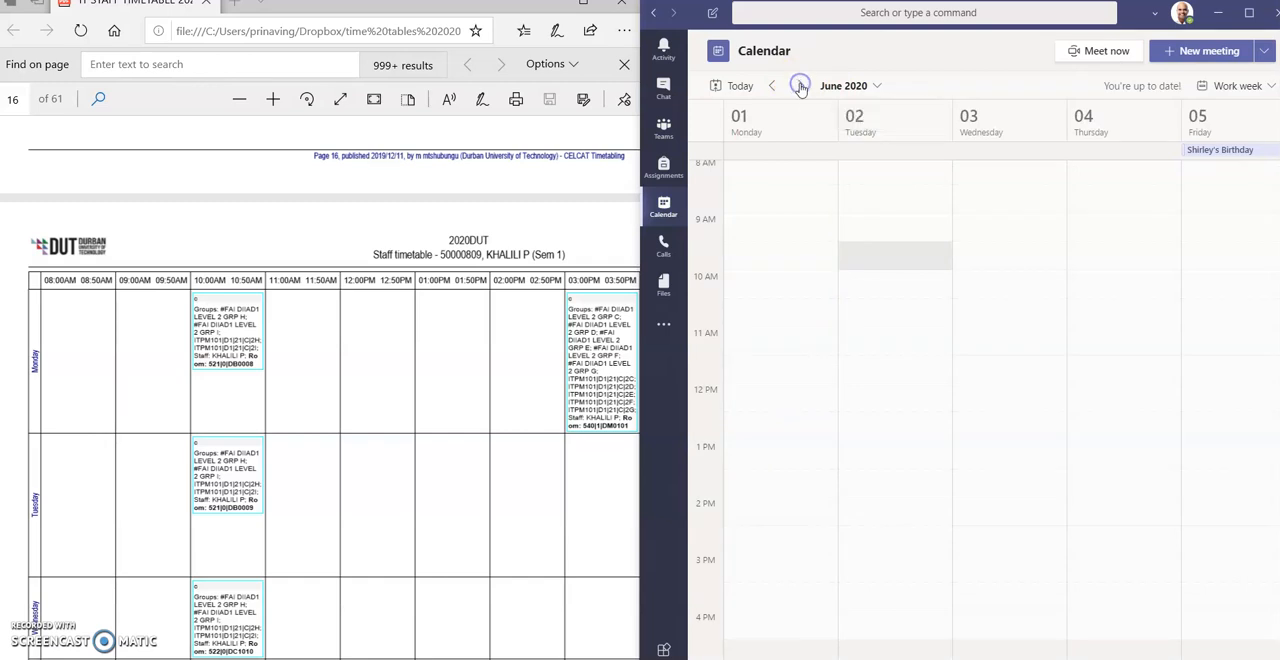
click(741, 268)
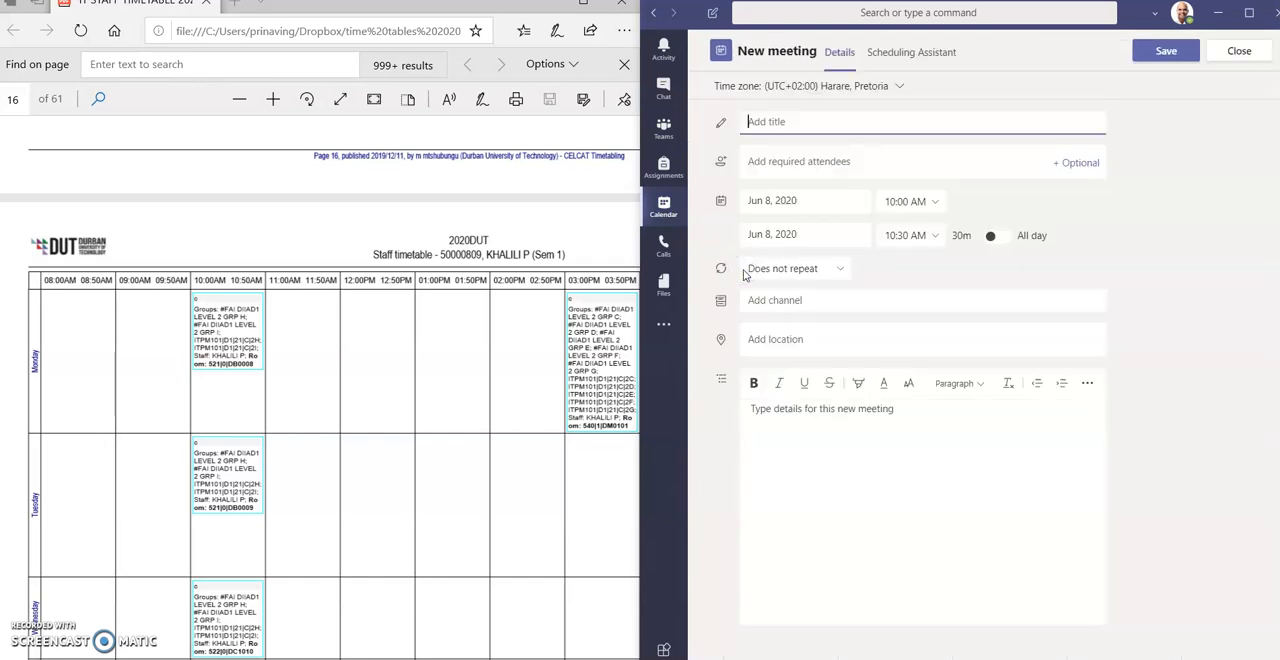
- Copy the Monday 10 AM class entry from the PDF timetable into the meeting details, completing the room number as DB0008
click(253, 368)
drag(253, 368, 190, 318)
key(ctrl+c)
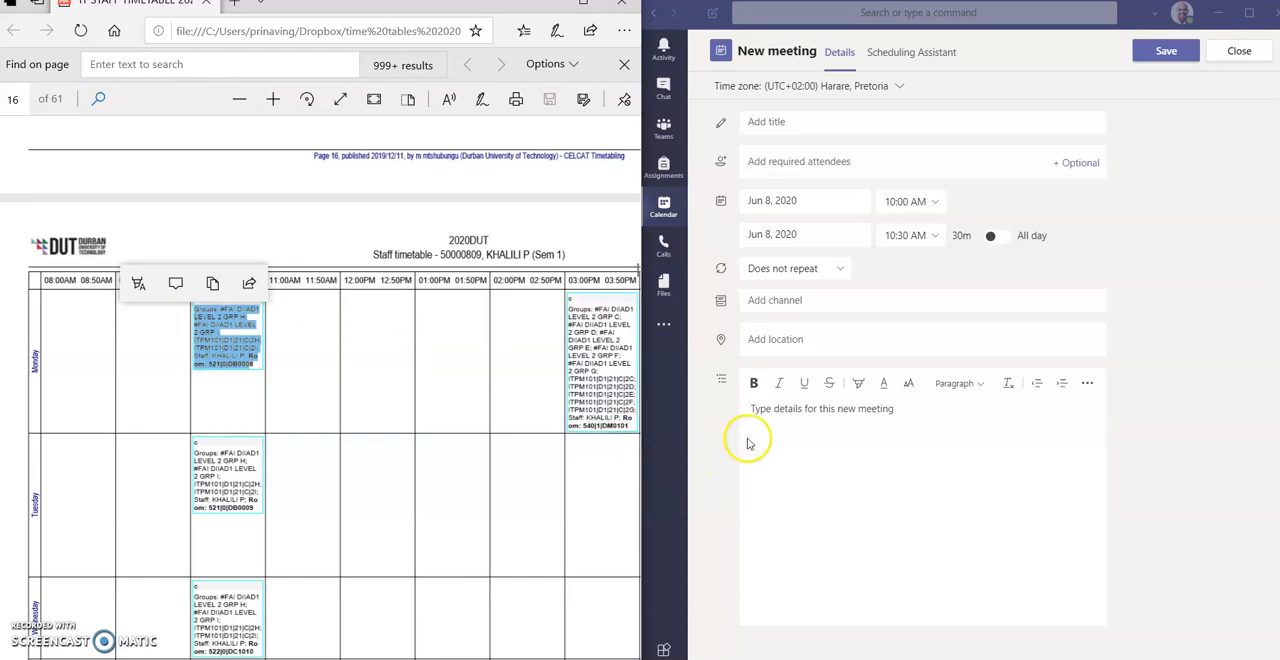
click(768, 414)
key(ctrl+v)
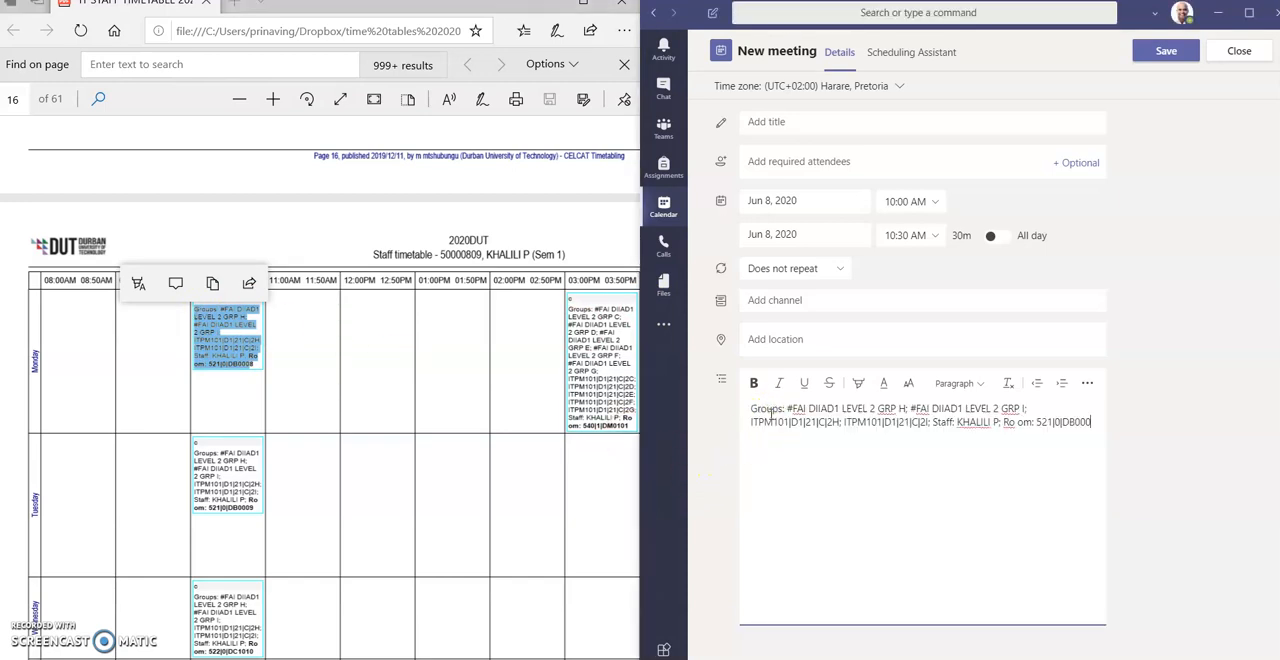
text(8)
click(921, 471)
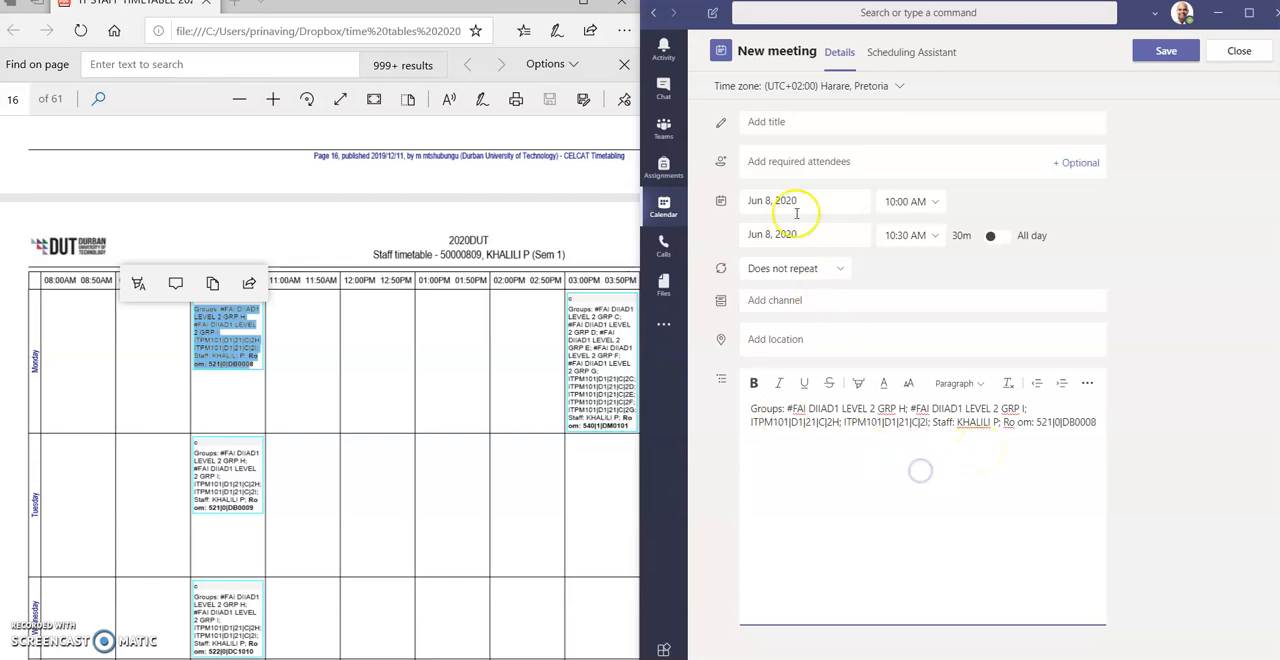
- Title the meeting ITPM101 and add the Info Technology lecturer as a required attendee
click(781, 122)
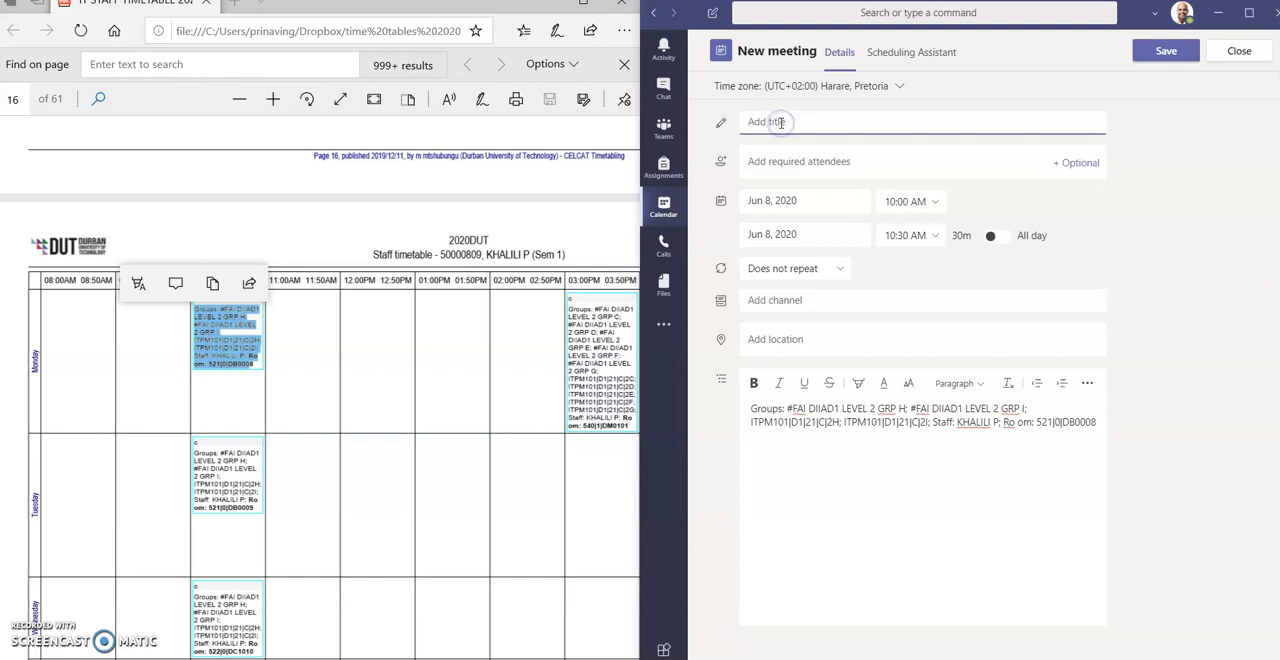
text(ITPM101)
click(788, 162)
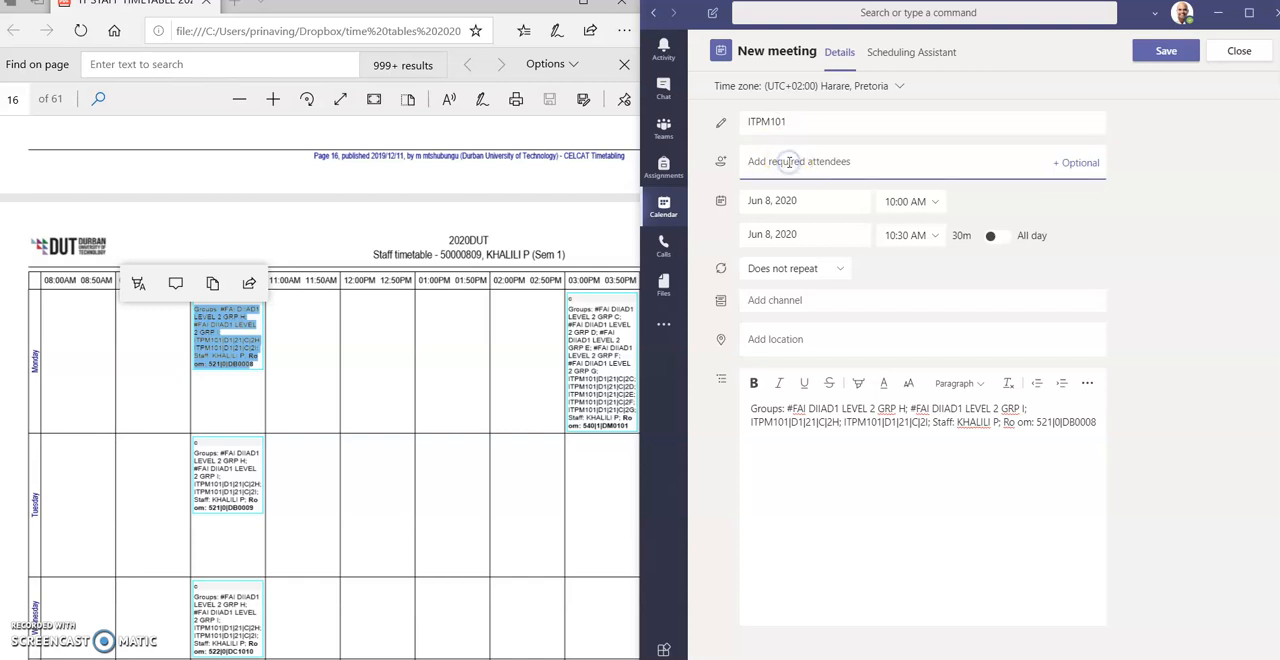
text(NAL)
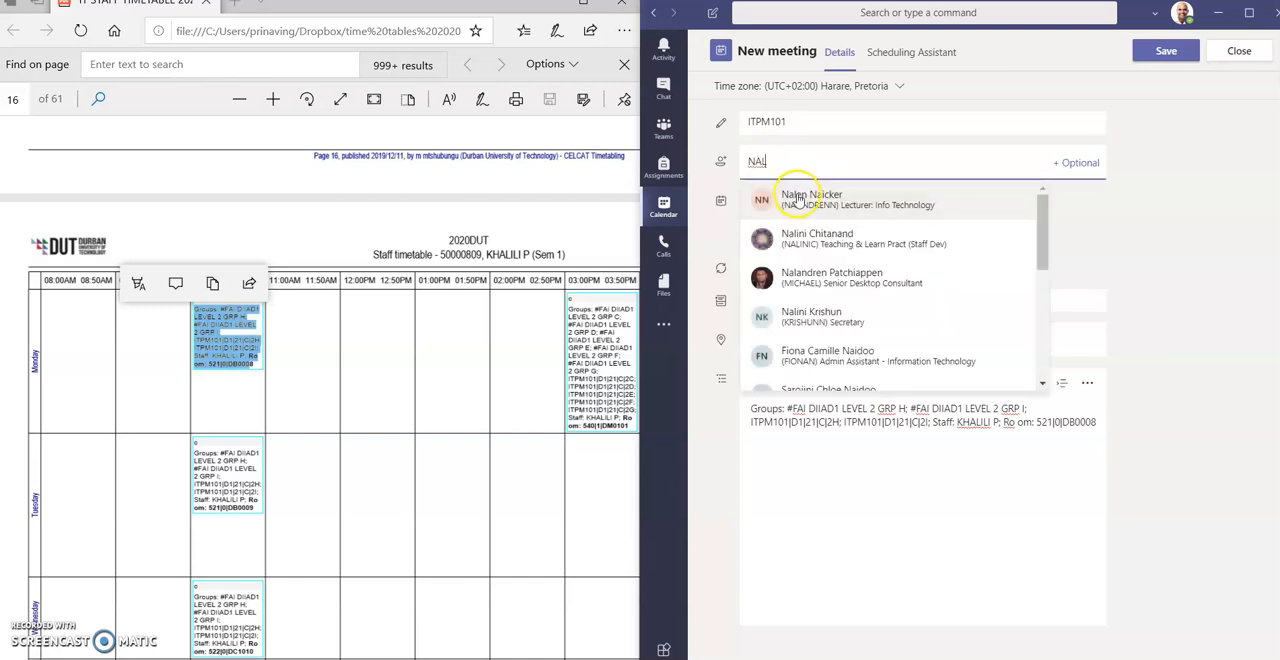
click(797, 197)
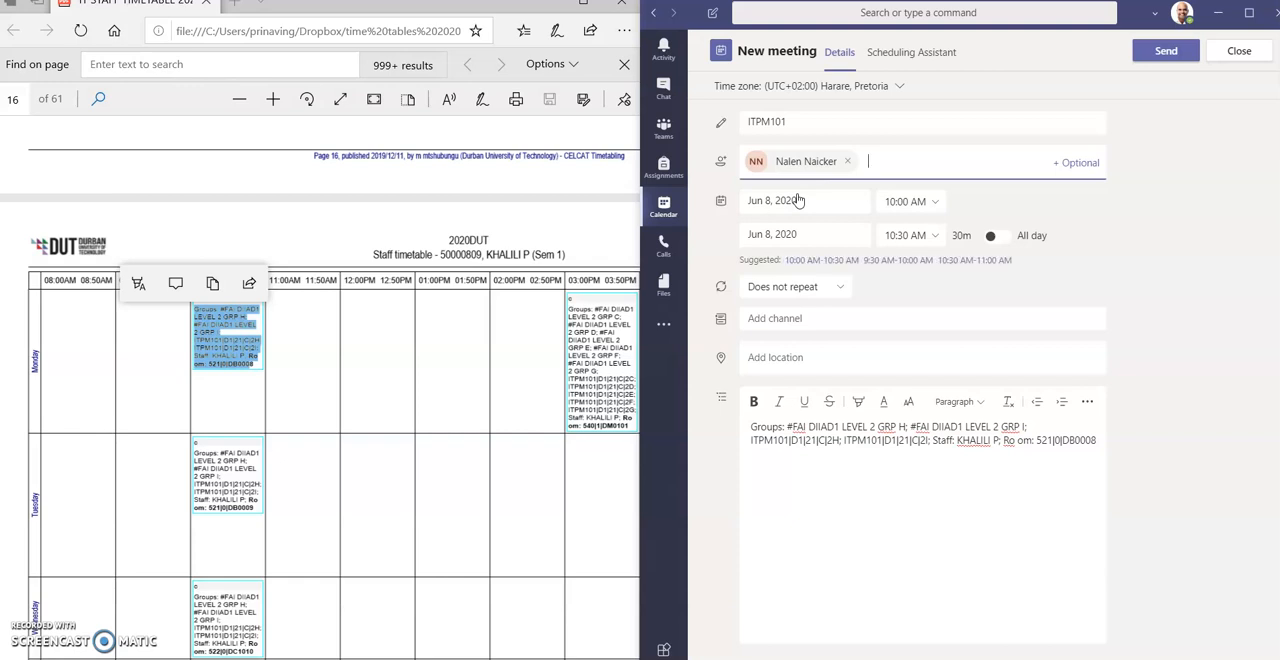
- Set the meeting to end at 10:50 AM, assign it to channel DB0008 and send it
click(902, 235)
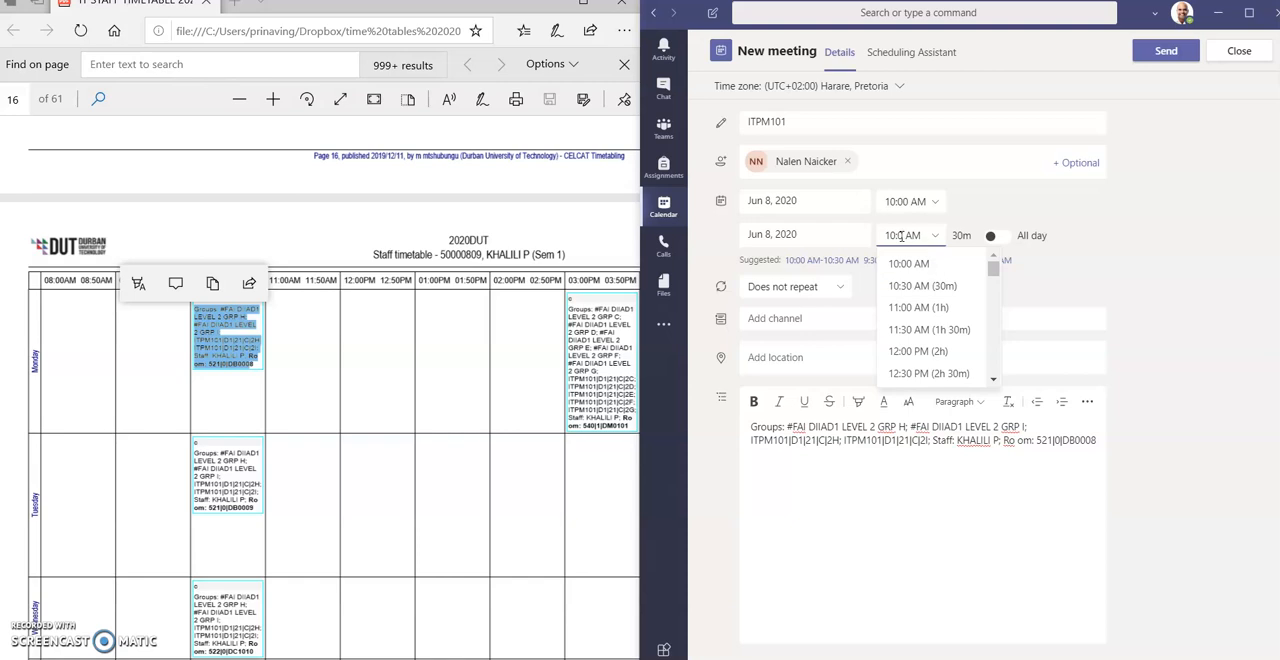
click(816, 527)
click(772, 320)
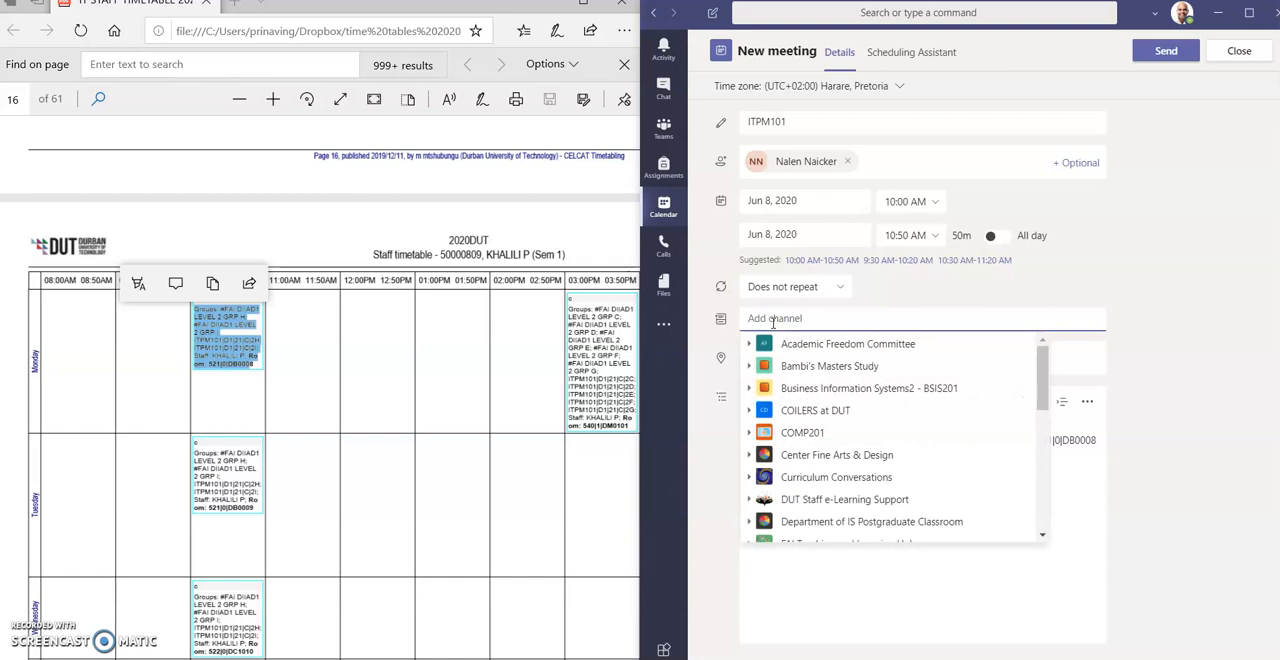
text(DB000)
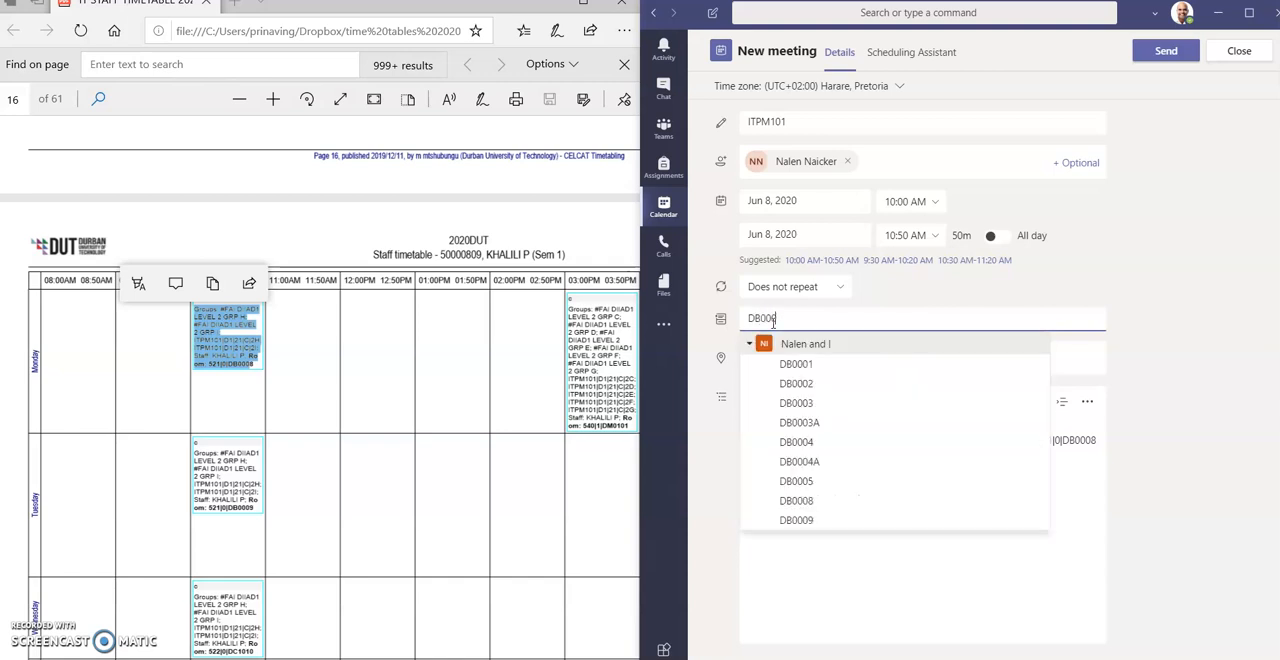
click(797, 503)
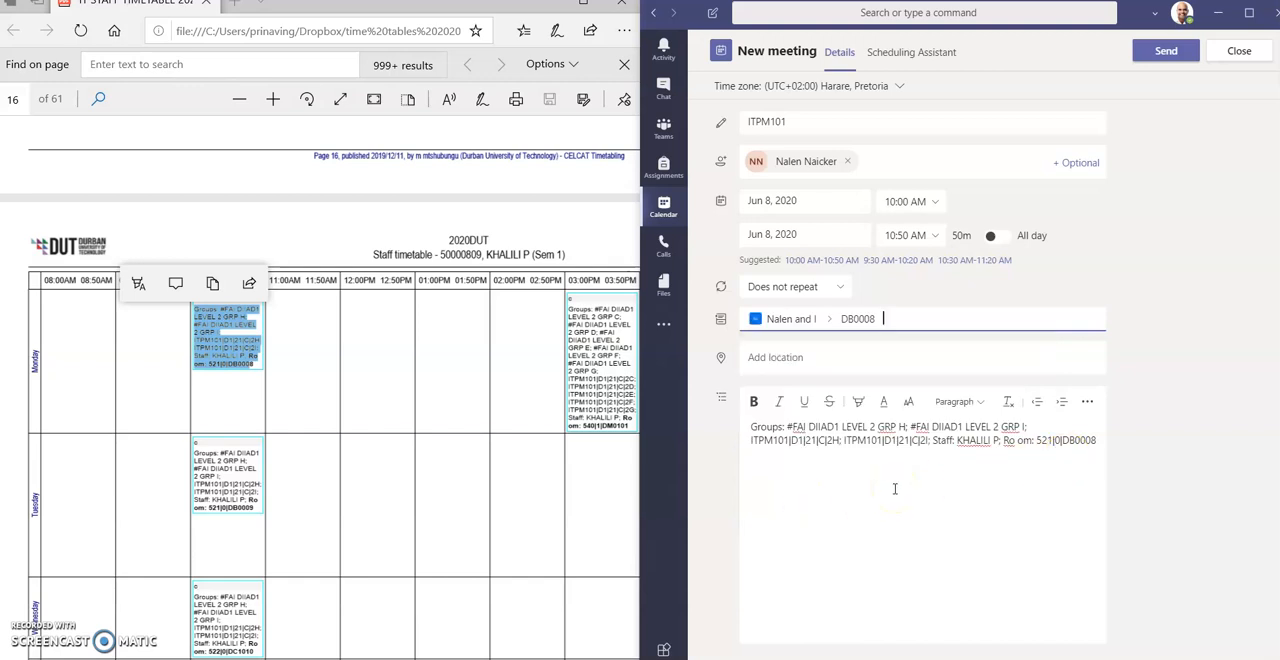
click(1148, 55)
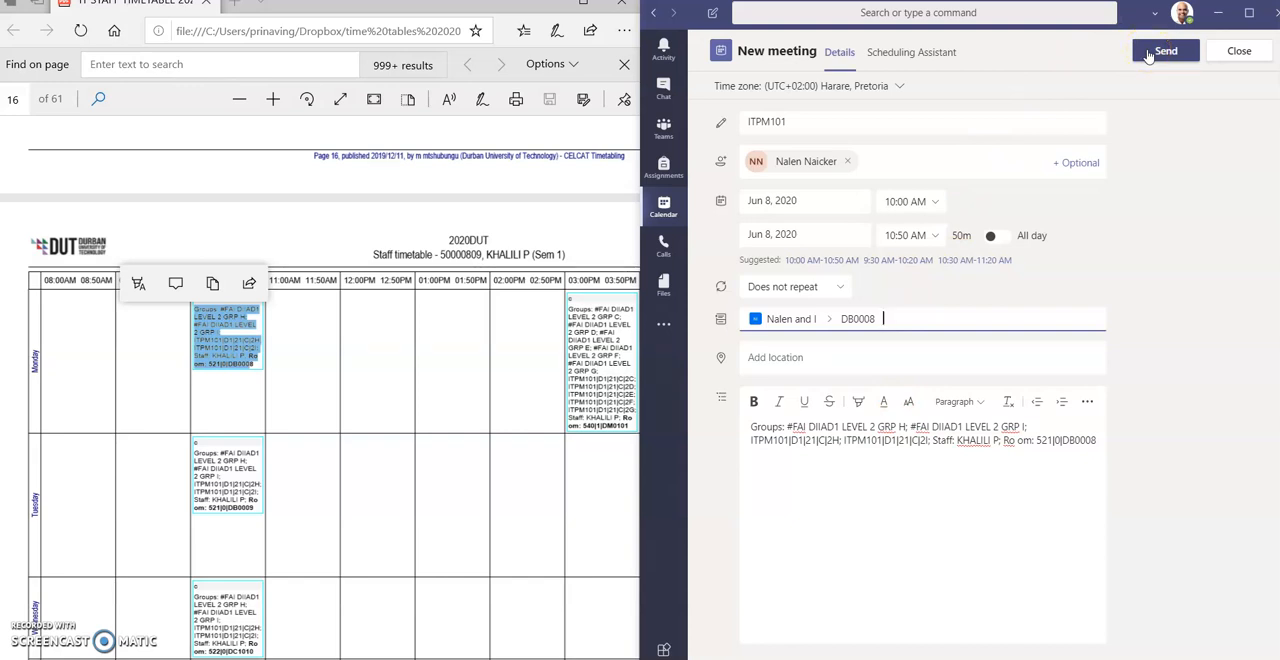
click(1148, 55)
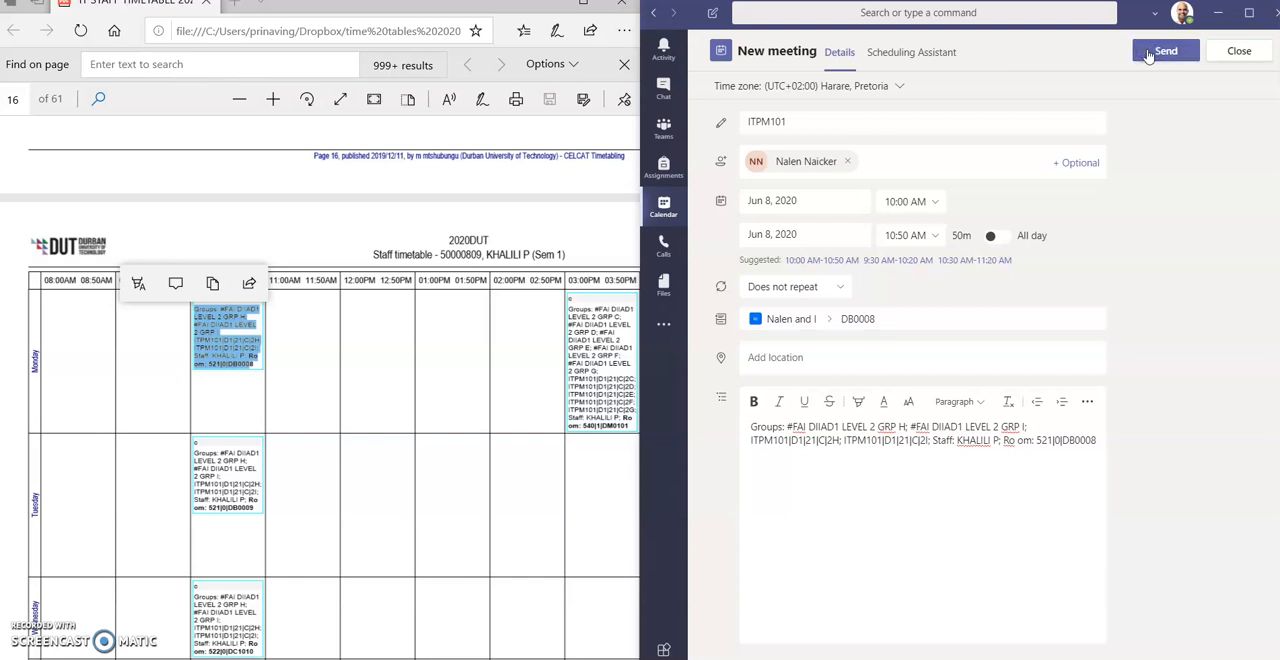